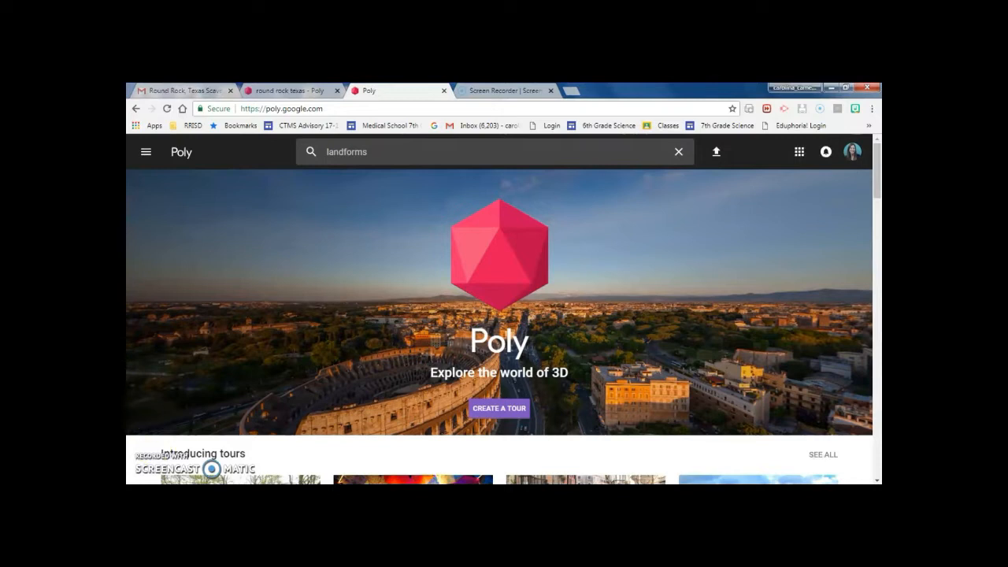
Browse the Tours category in Poly's explore section.
left_click(147, 154)
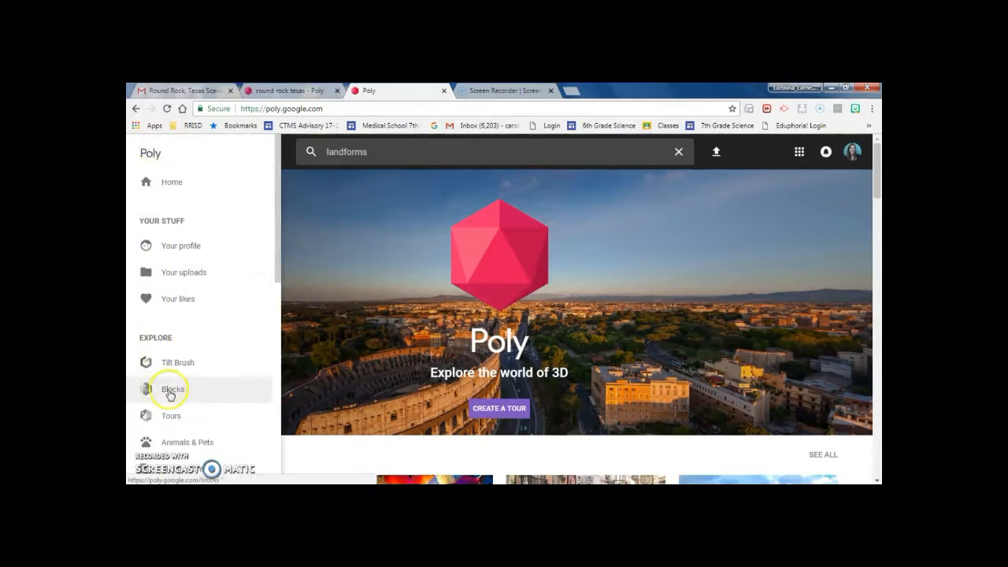
left_click(178, 419)
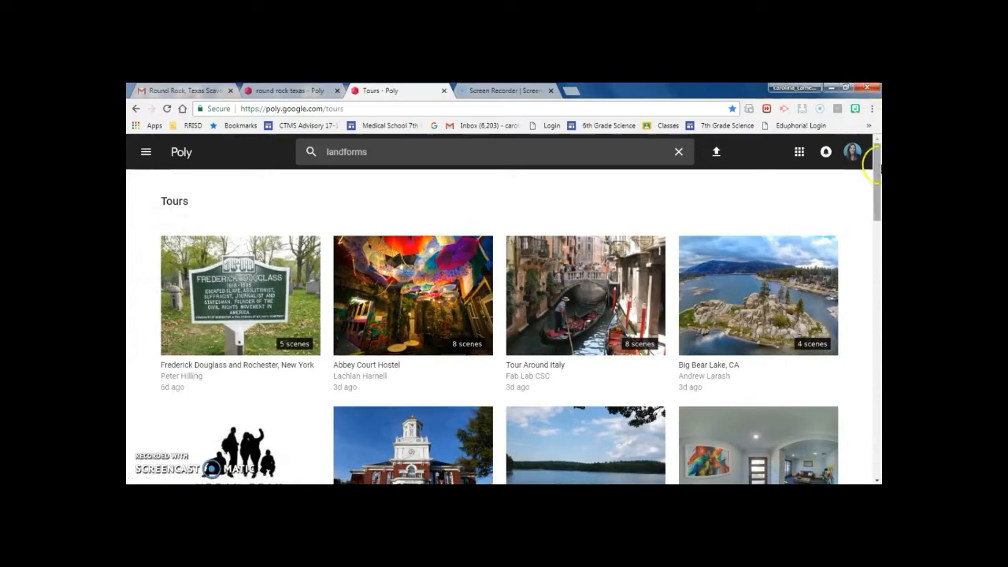
mouse_move(877, 158)
left_mouse_down()
mouse_move(878, 261)
mouse_move(878, 147)
left_mouse_up()
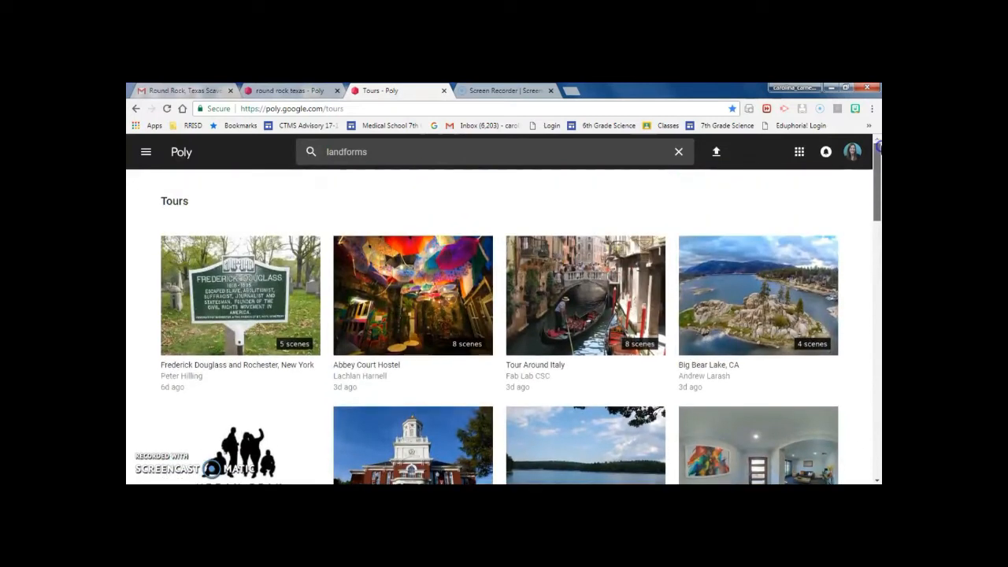
Search Poly for "landforms" and open the 15-scene Landforms tour.
left_click(377, 154)
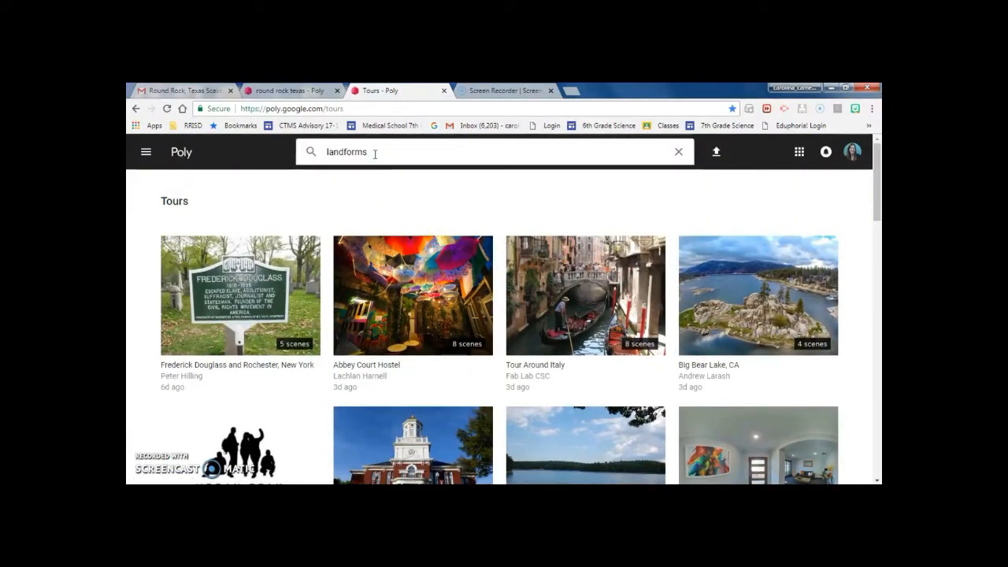
key("Return")
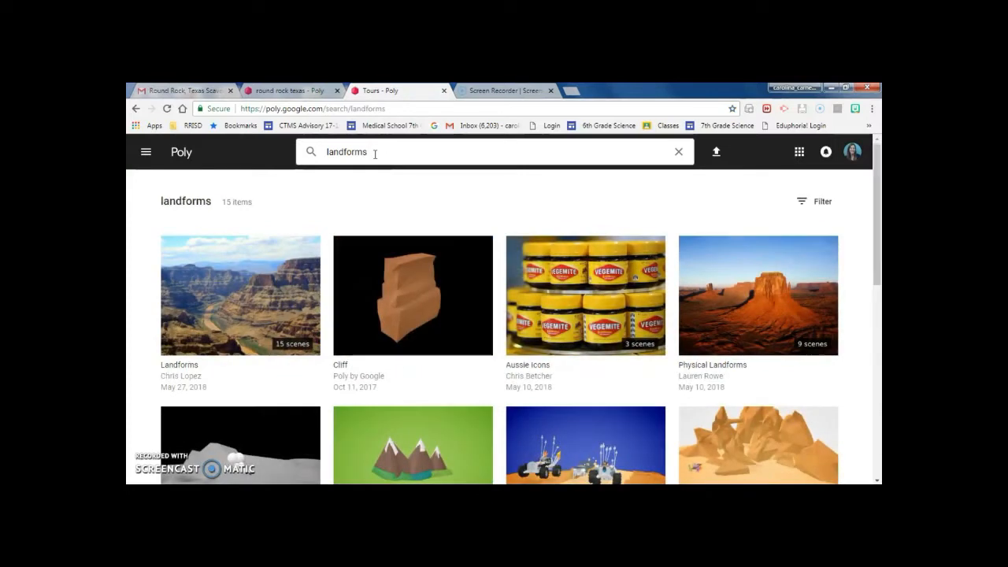
left_click(245, 303)
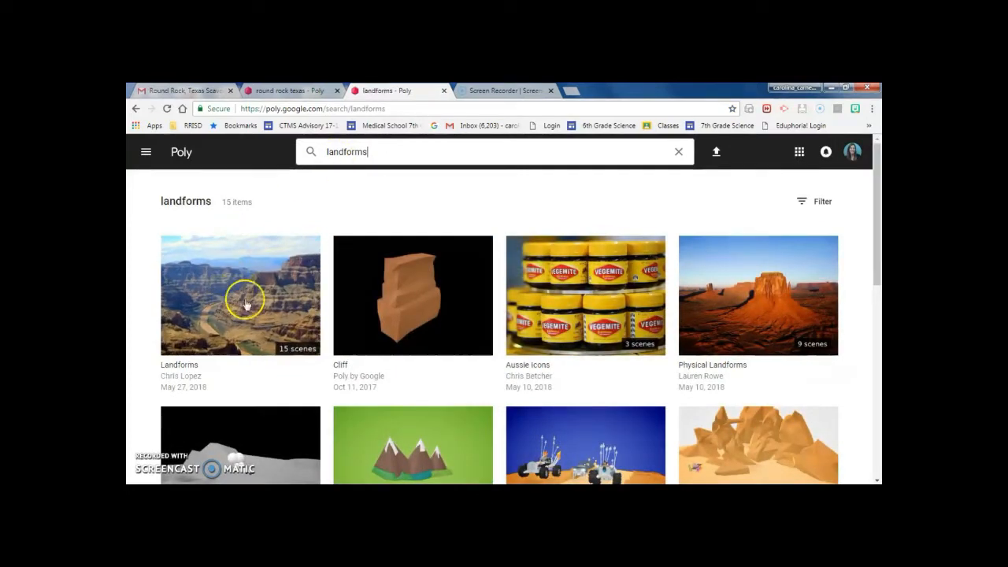
left_click(275, 266)
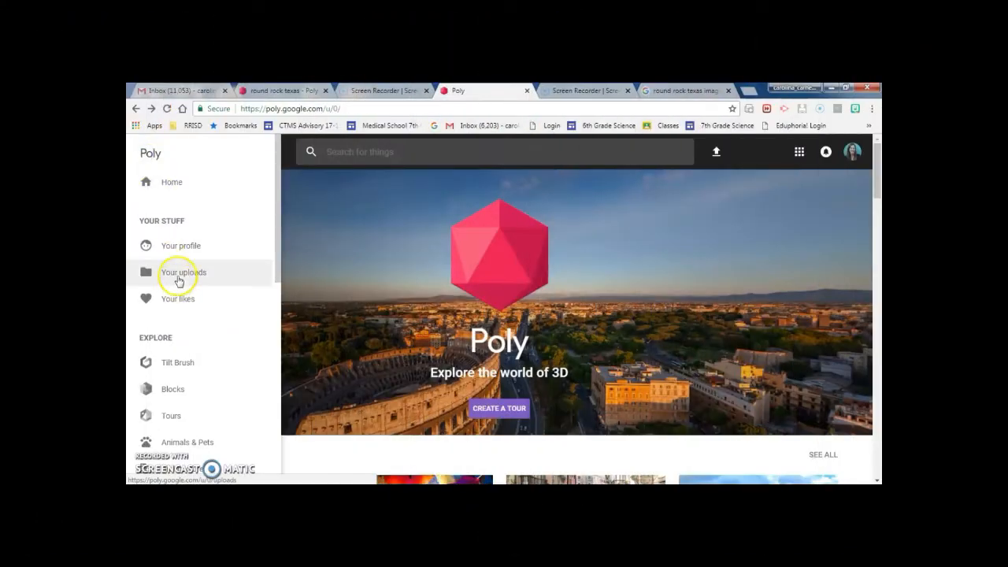
Go from your uploads to Tour Creator and start a new tour.
left_click(176, 275)
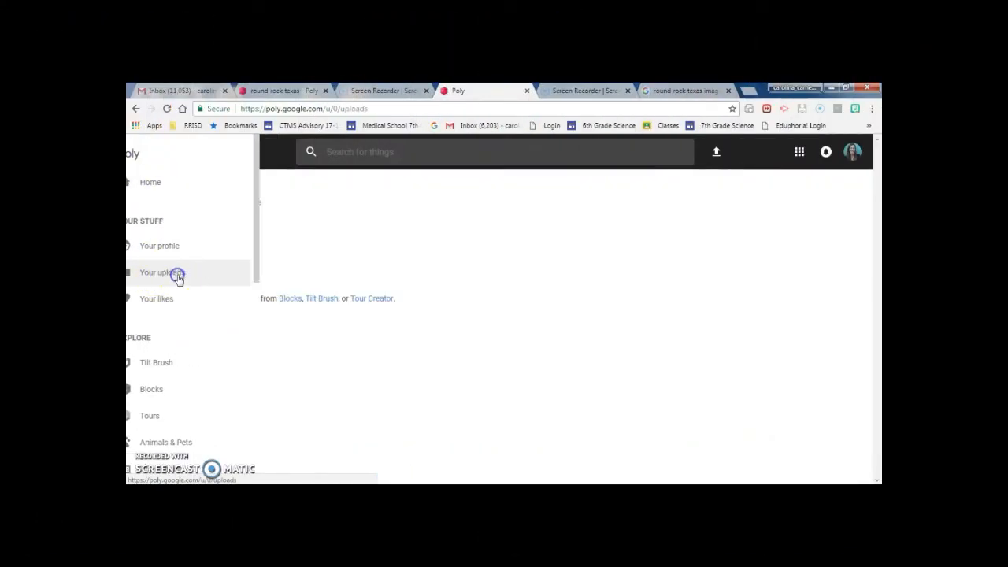
left_click(371, 301)
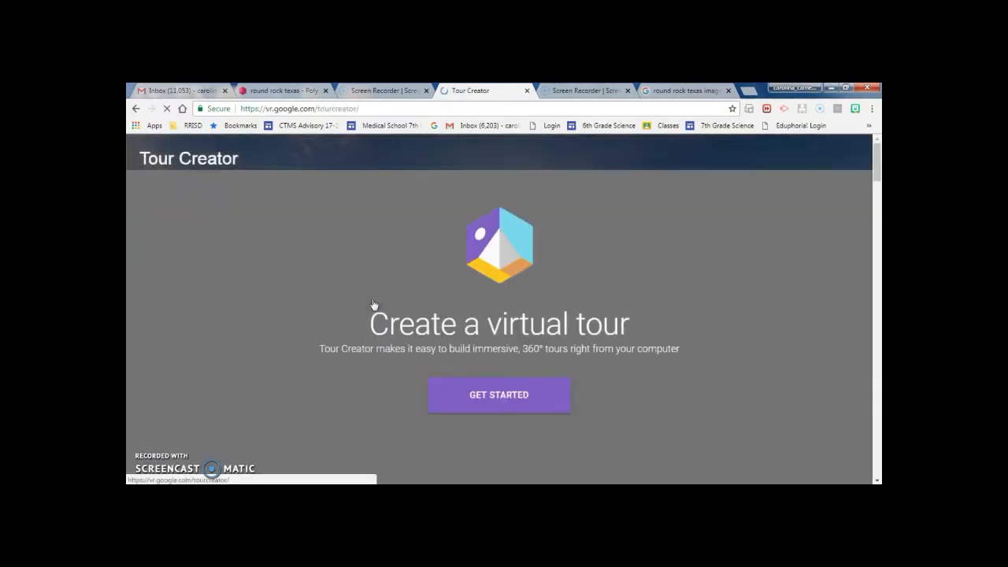
left_click(480, 392)
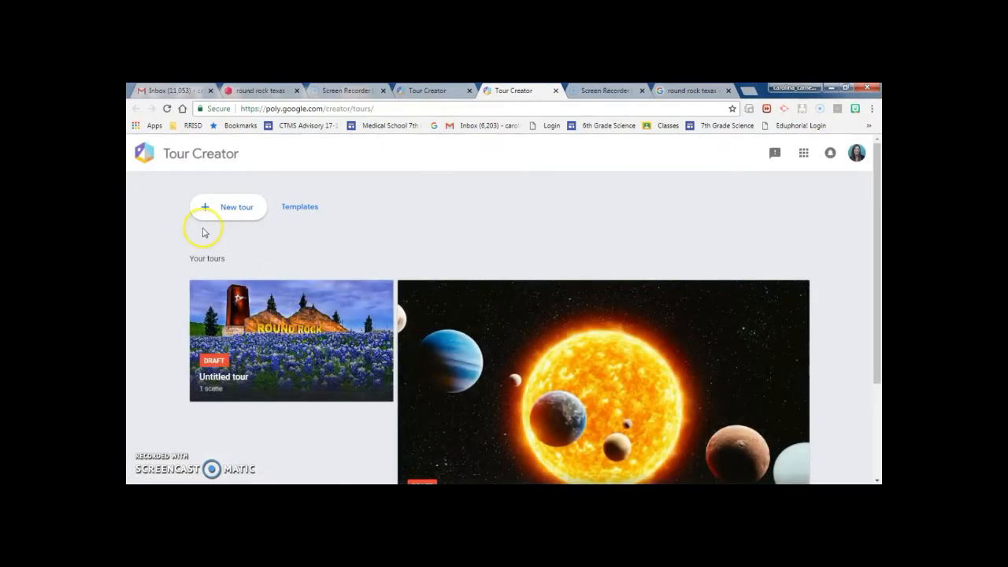
left_click(221, 209)
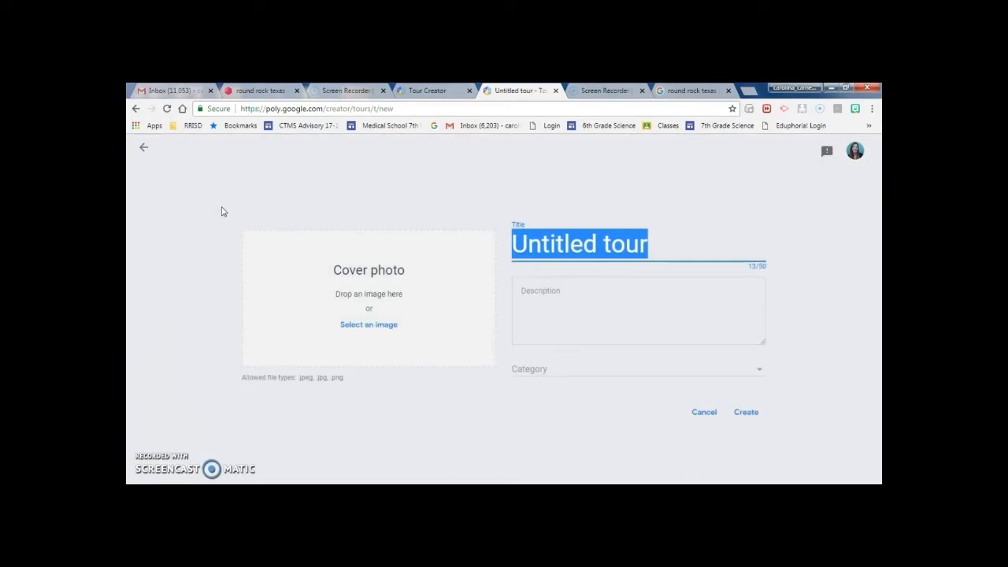
Try to set The Round Rock.jpg from the Creator folder as the tour's cover photo.
left_click(364, 328)
left_click(367, 325)
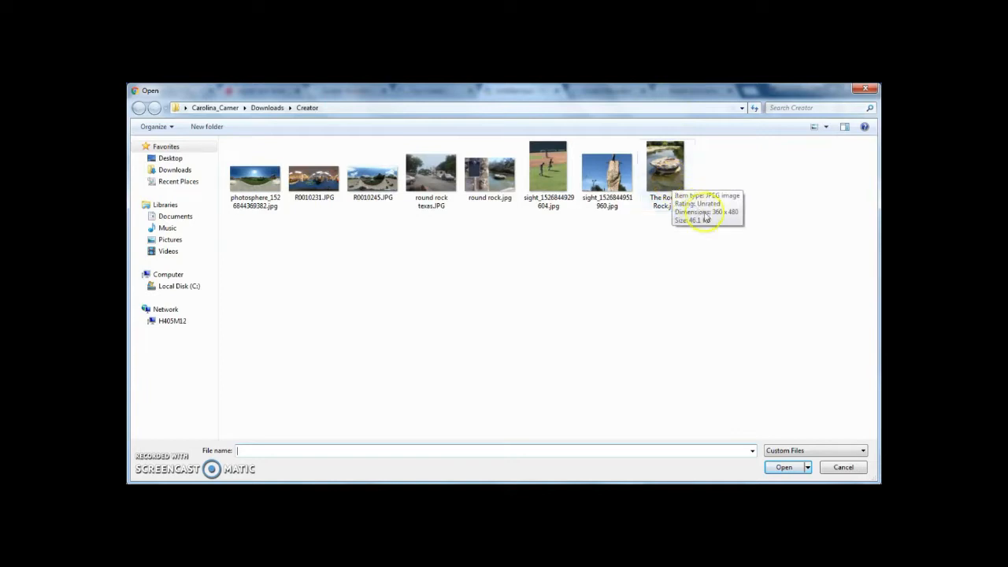
left_click(674, 184)
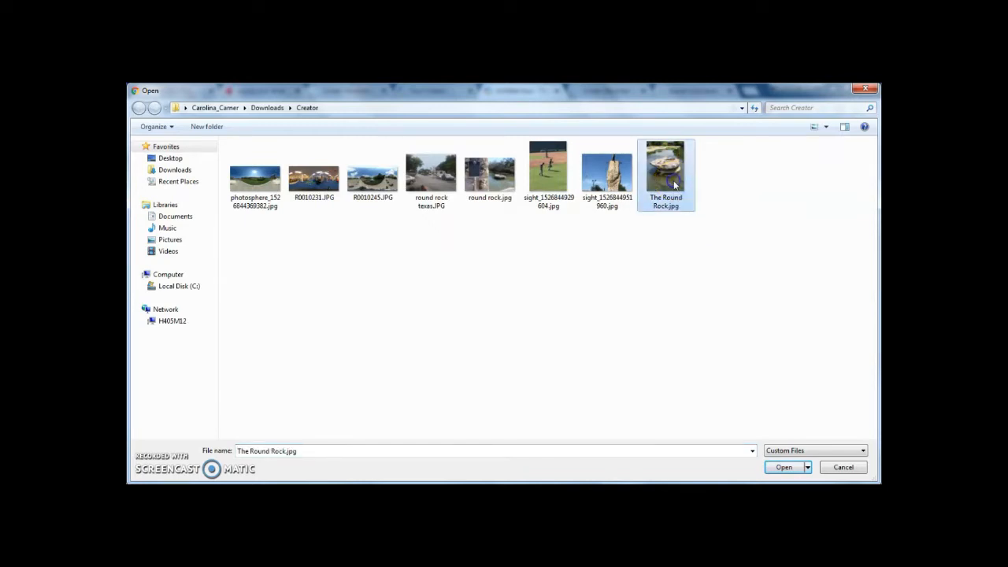
double_click(674, 184)
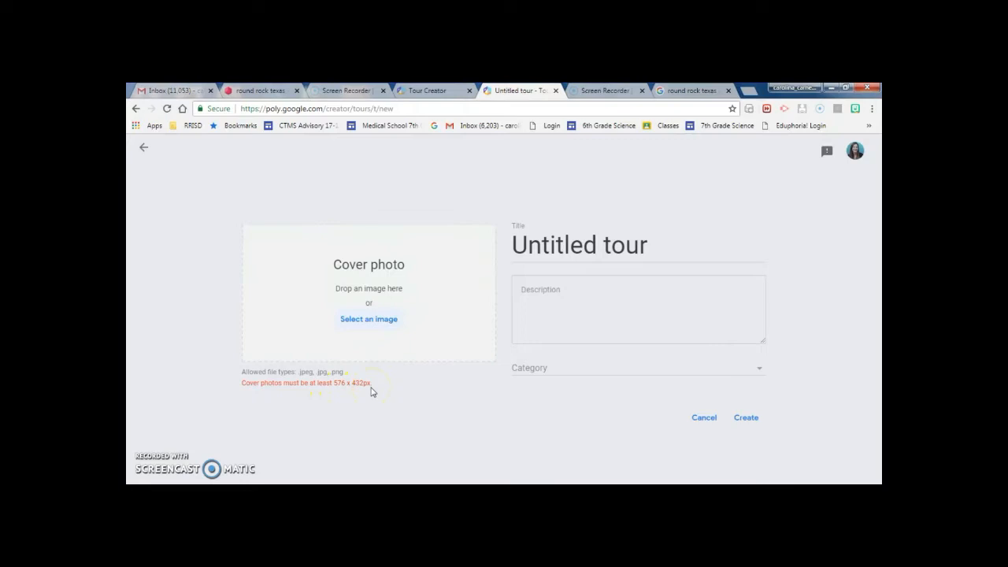
Set round rock texas.JPG from the Creator folder as the tour's cover photo.
left_click(366, 320)
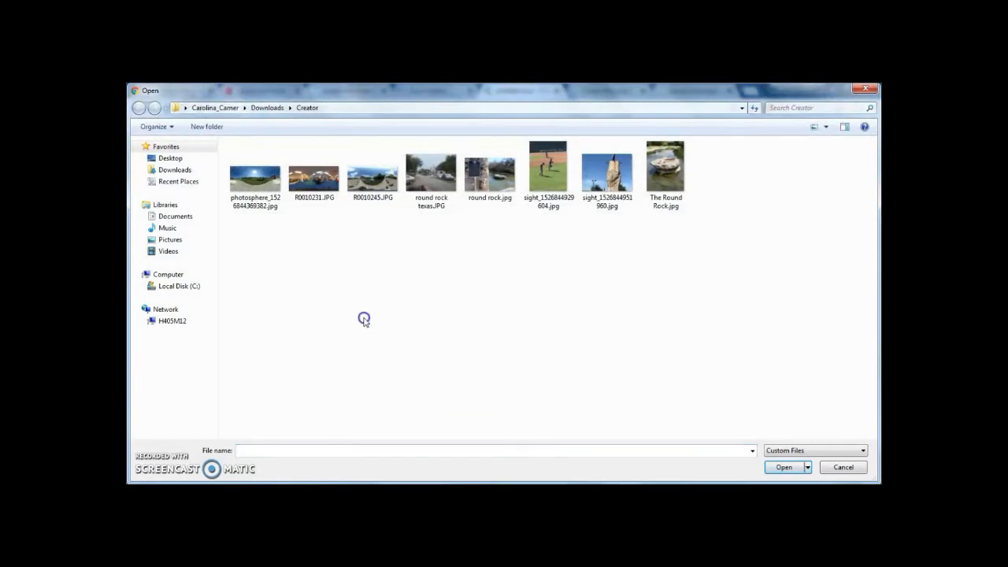
left_click(426, 175)
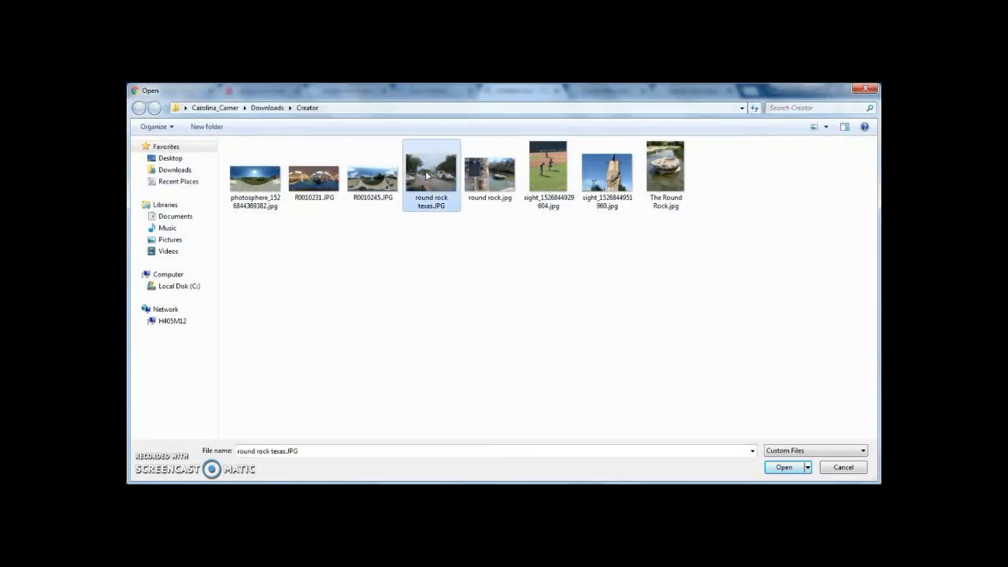
double_click(426, 175)
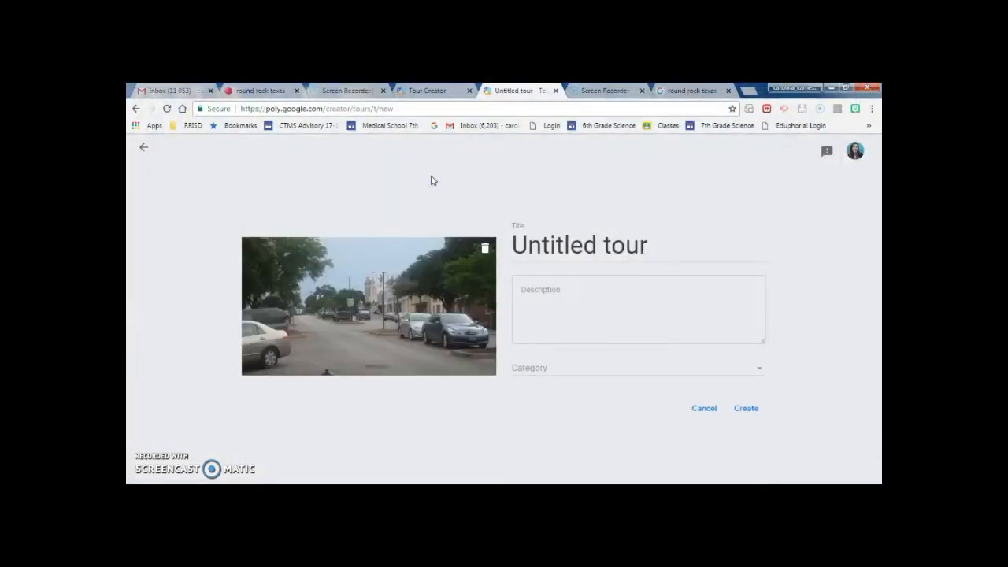
Title the tour "Round Rock, TX" and create it with the description and category left empty.
left_click(699, 251)
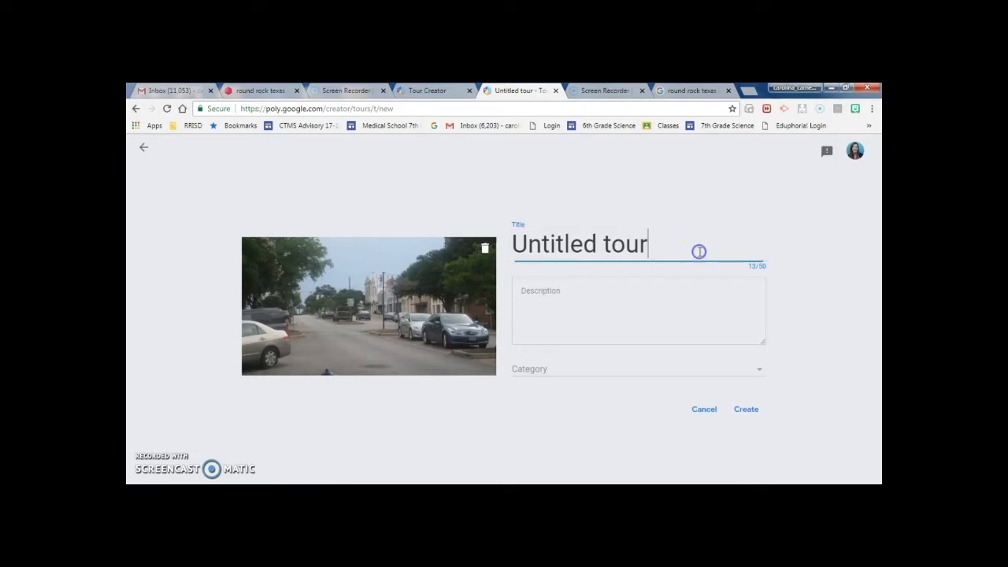
left_click_drag(668, 243, 499, 247)
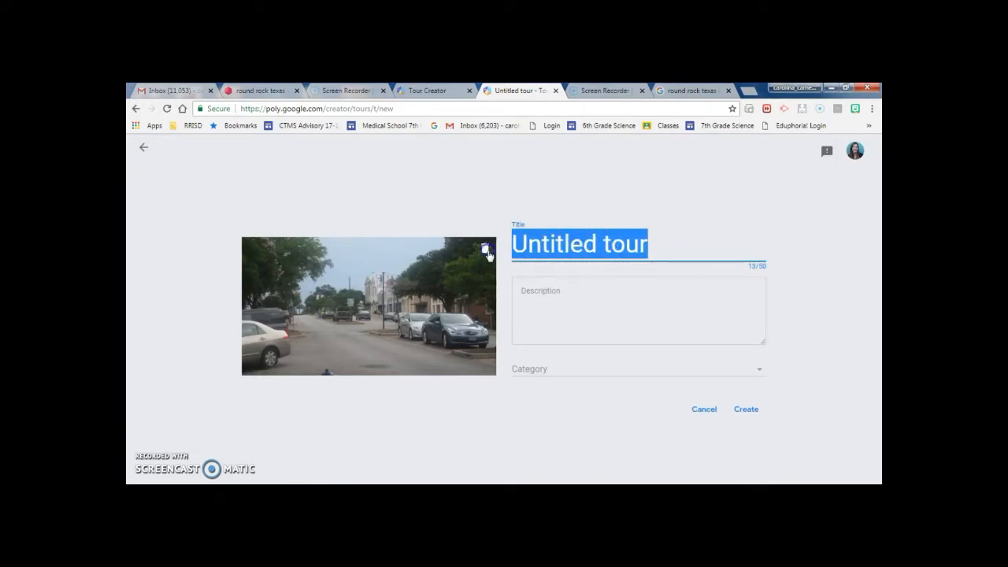
type("Round ")
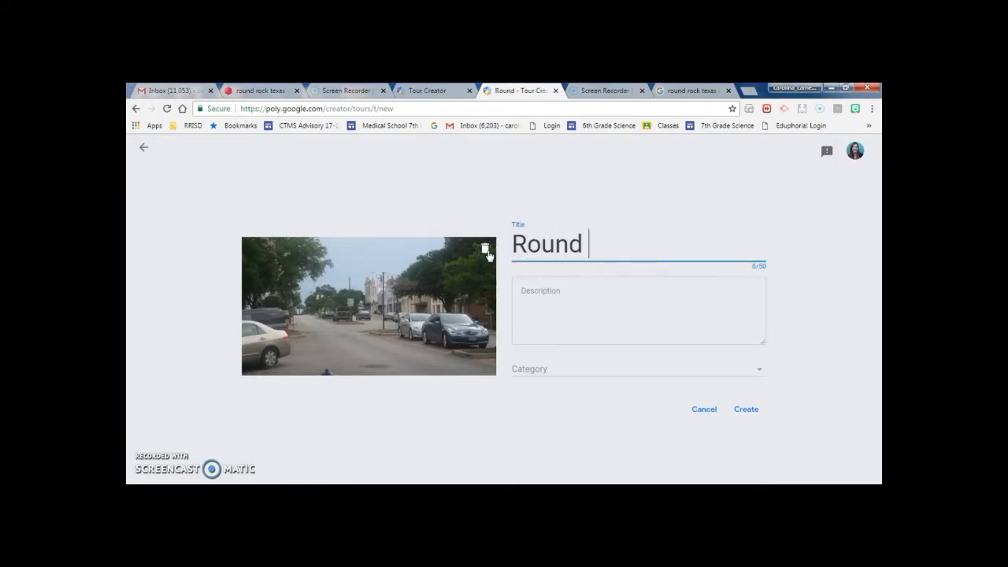
type("Rock, ")
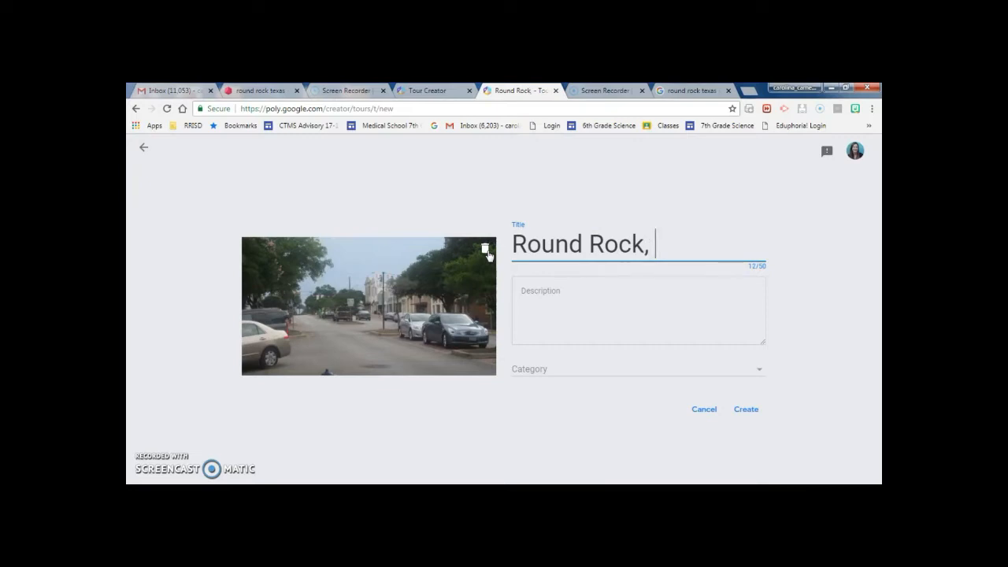
type("TX")
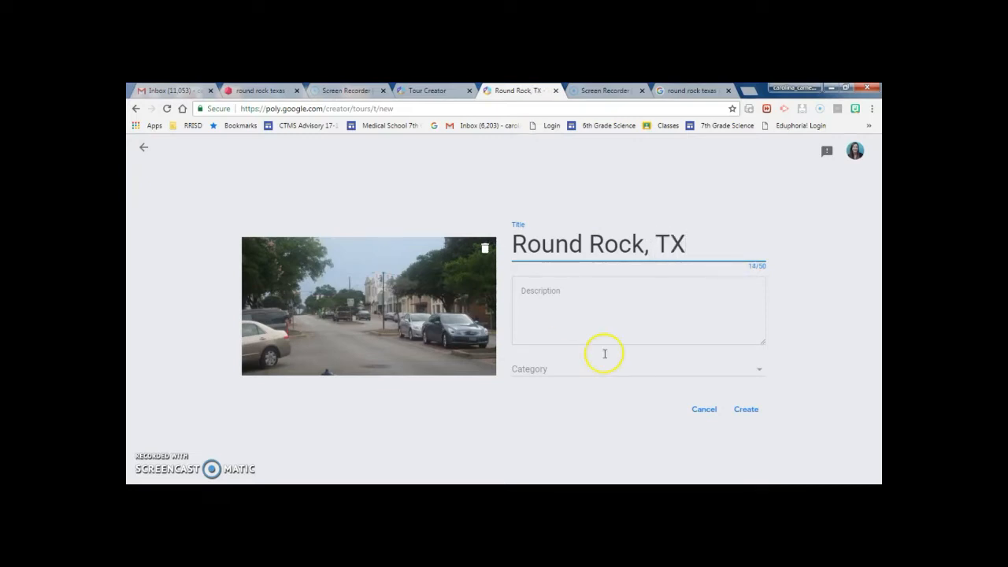
left_click(552, 305)
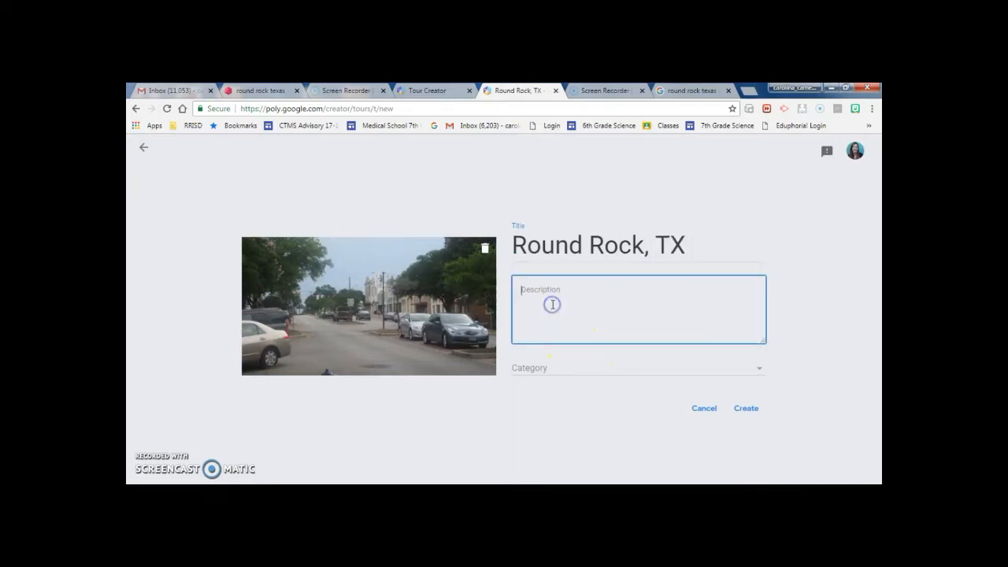
left_click(563, 366)
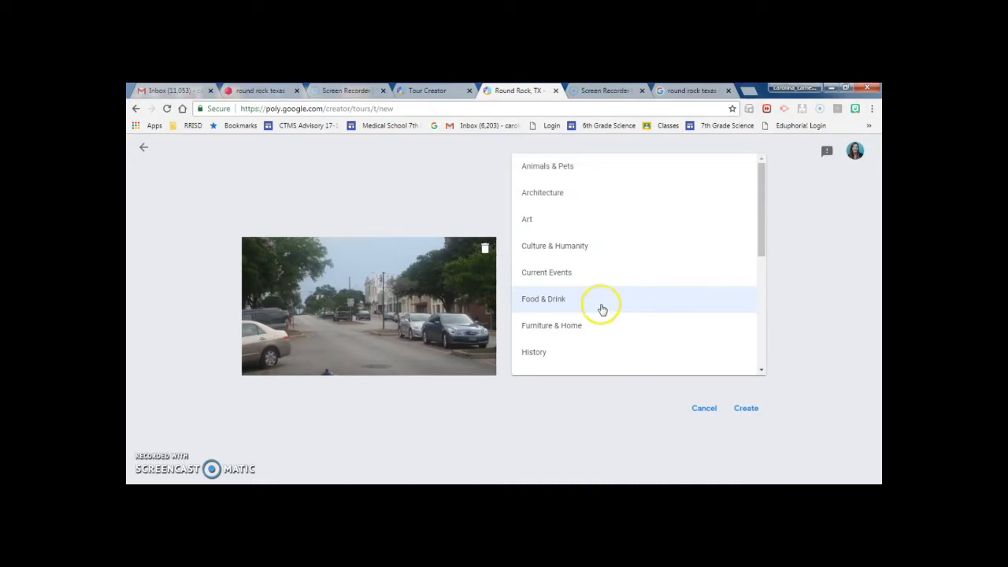
left_click(746, 409)
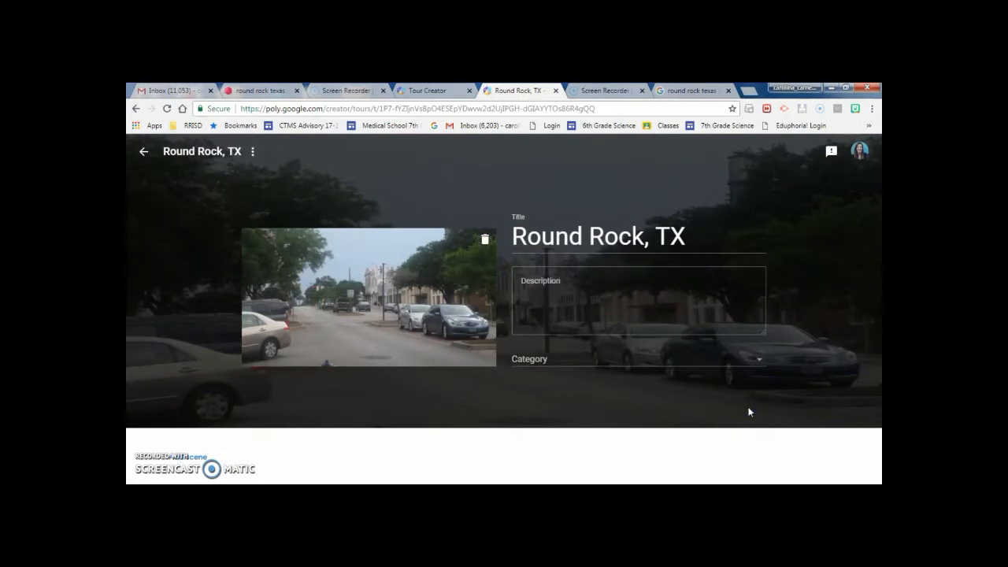
Add a scene to the tour by uploading the 360° image photosphere_1526844369382.jpg.
left_click(198, 460)
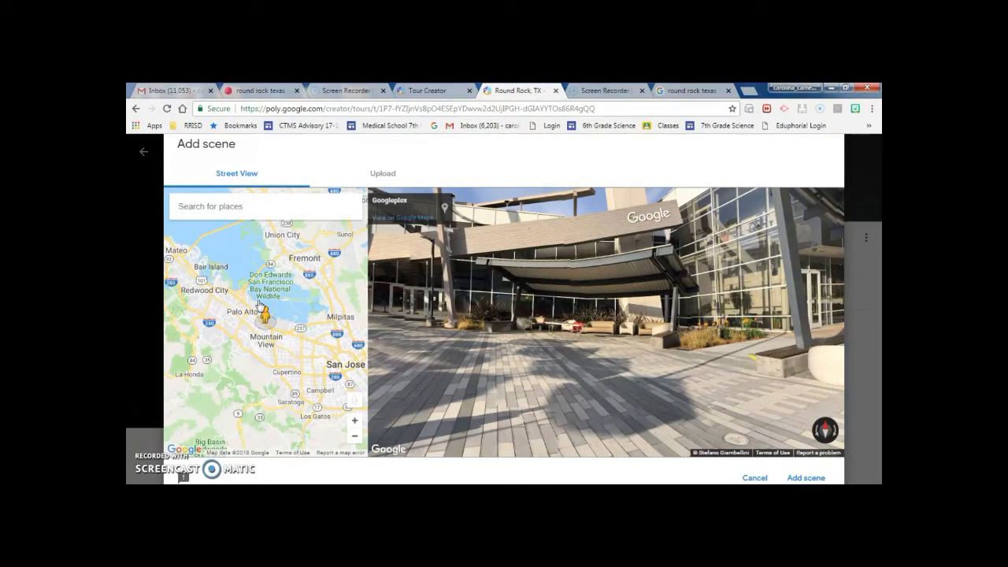
left_click(383, 174)
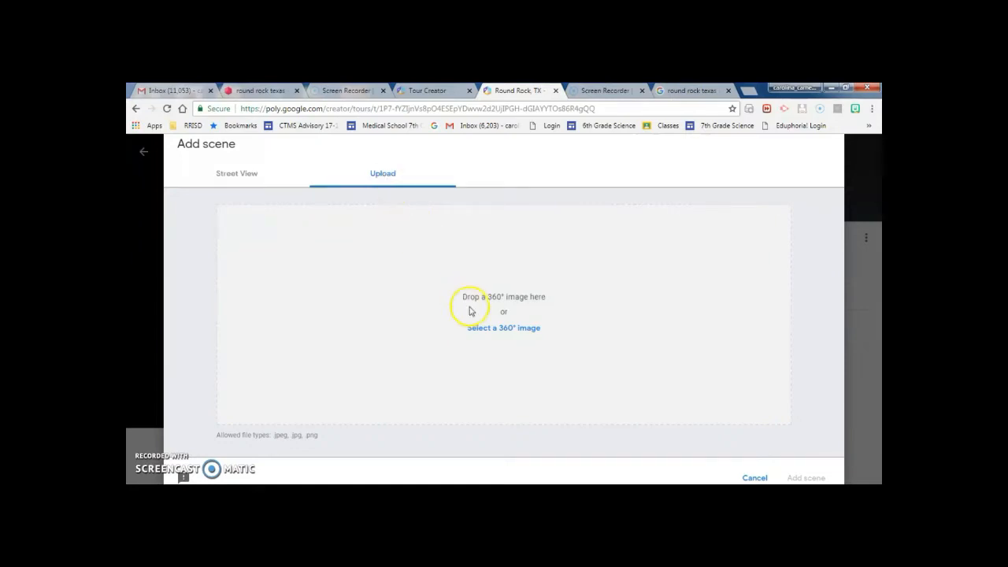
left_click(493, 330)
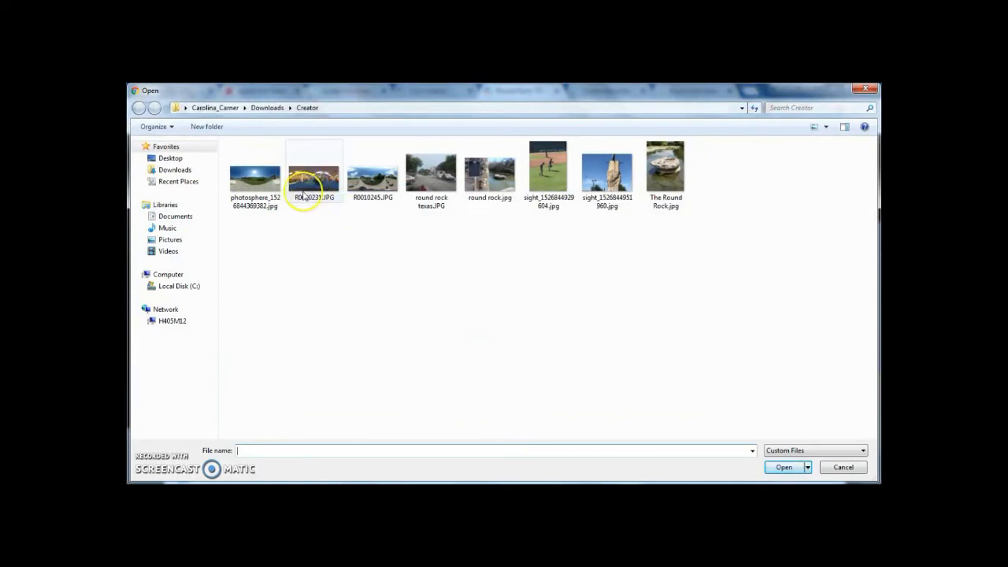
double_click(255, 179)
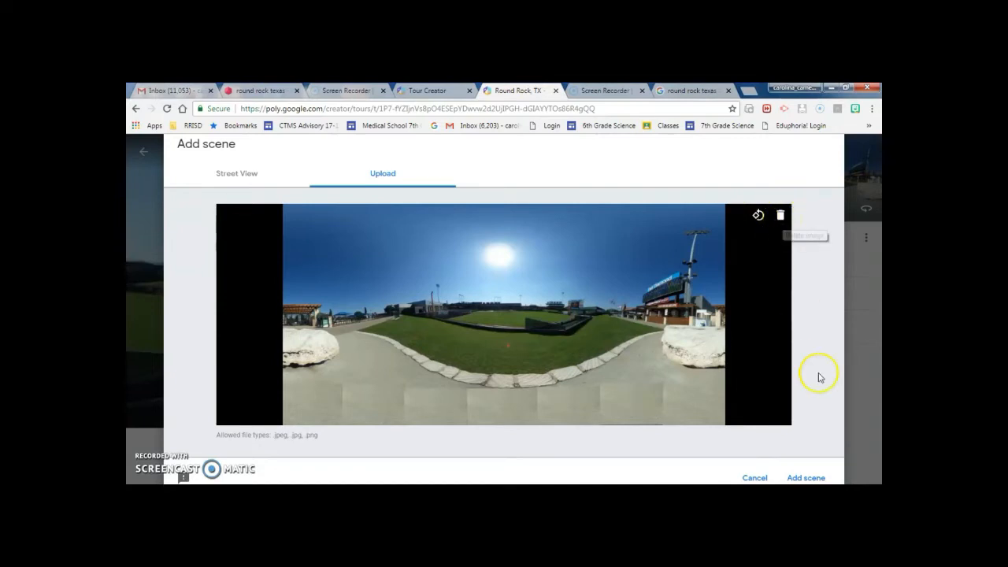
left_click(801, 478)
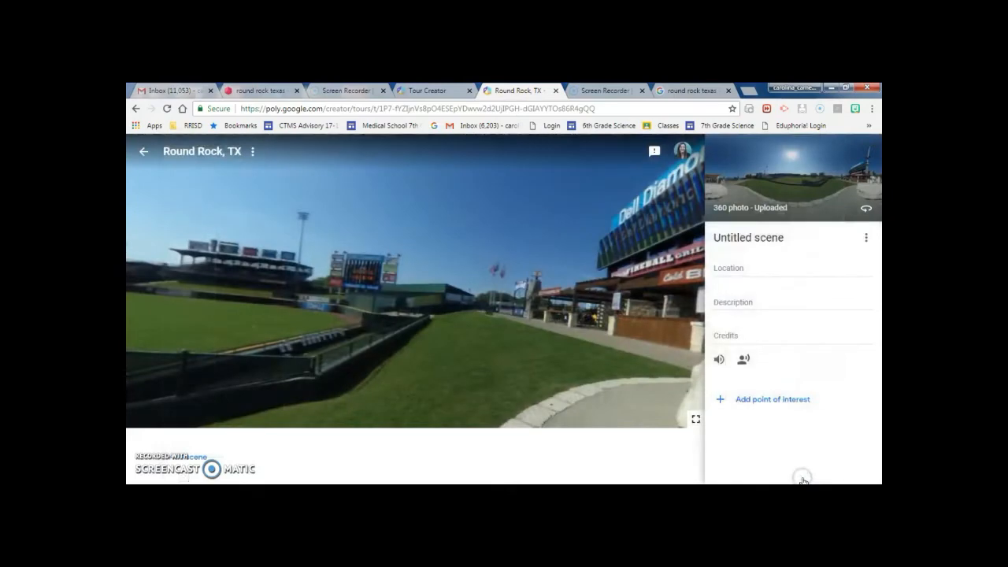
Rename the untitled scene "Dell Diamond".
left_click_drag(418, 312, 477, 265)
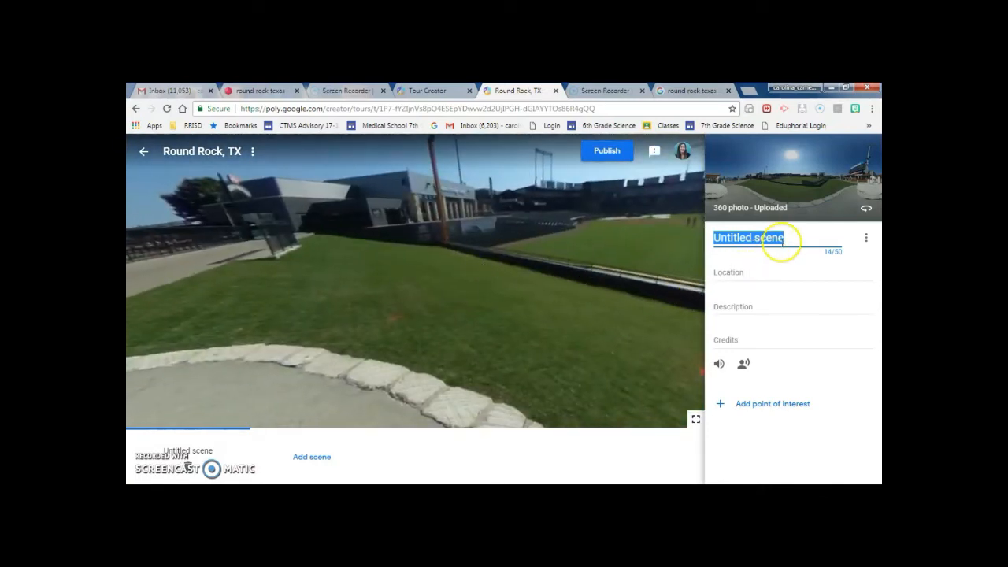
type("Dell")
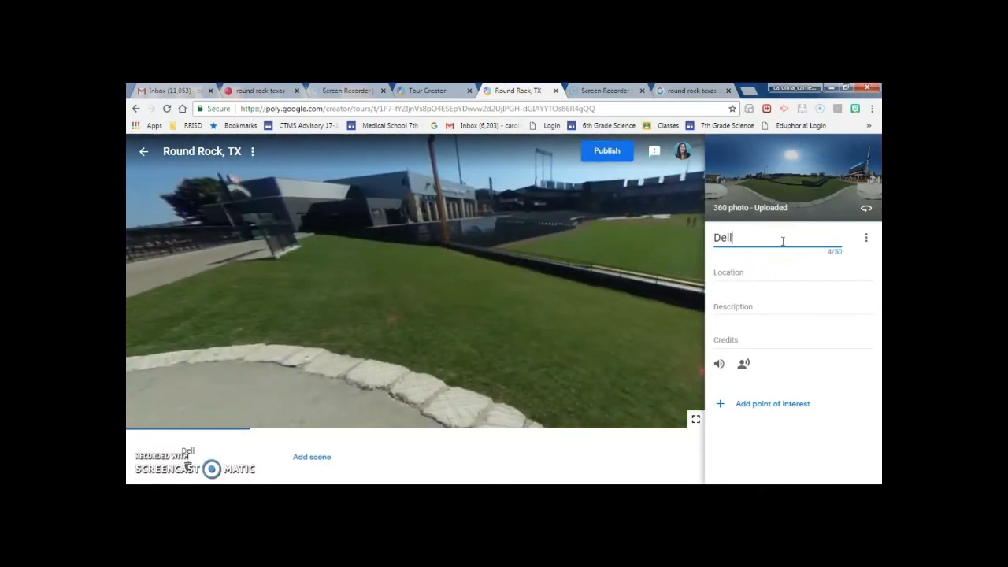
type(" Diamond")
Add a point of interest to the Dell Diamond scene and place its marker on the far baseball field.
left_click(722, 404)
left_click(505, 309)
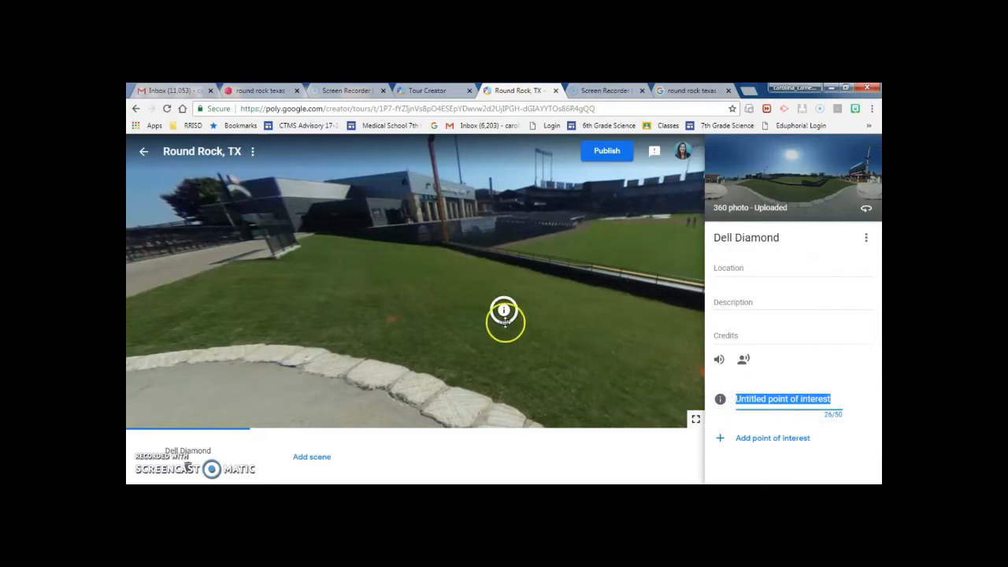
left_click_drag(505, 307, 666, 216)
left_click_drag(654, 293, 572, 300)
left_click_drag(516, 236, 546, 241)
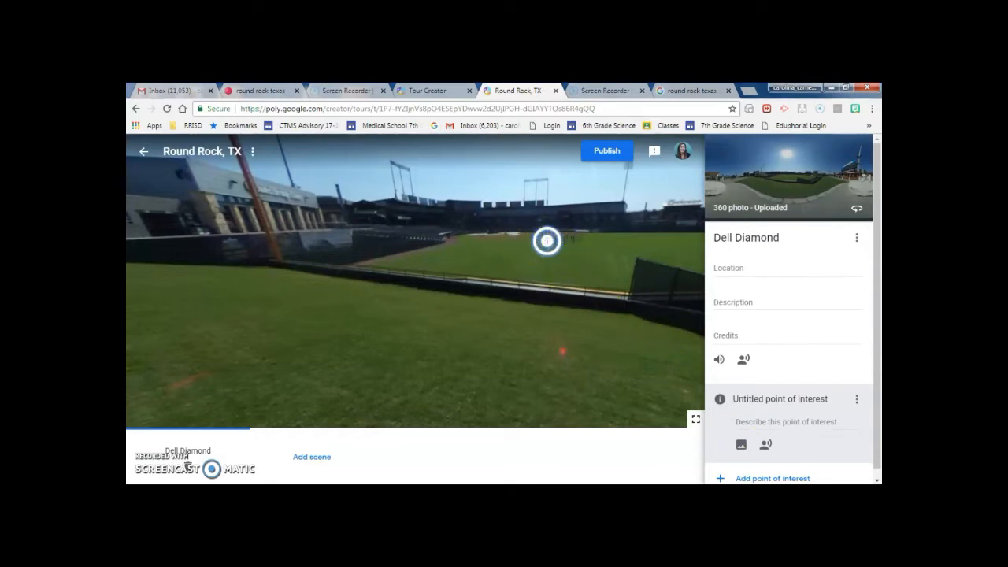
Add the image sight_1526844929604.jpg as an overlay to the untitled point of interest and deselect it in the scene.
left_click(740, 444)
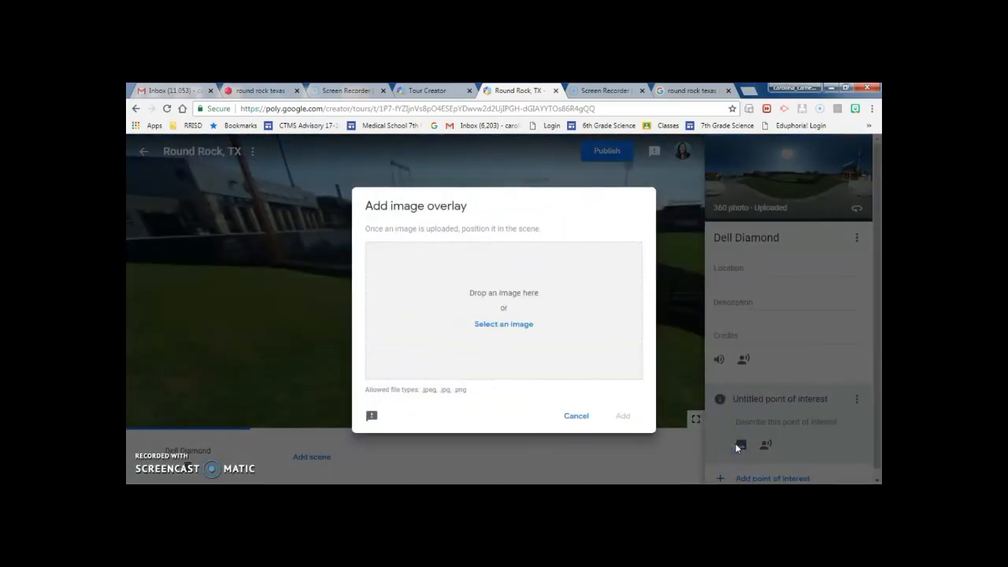
left_click(513, 322)
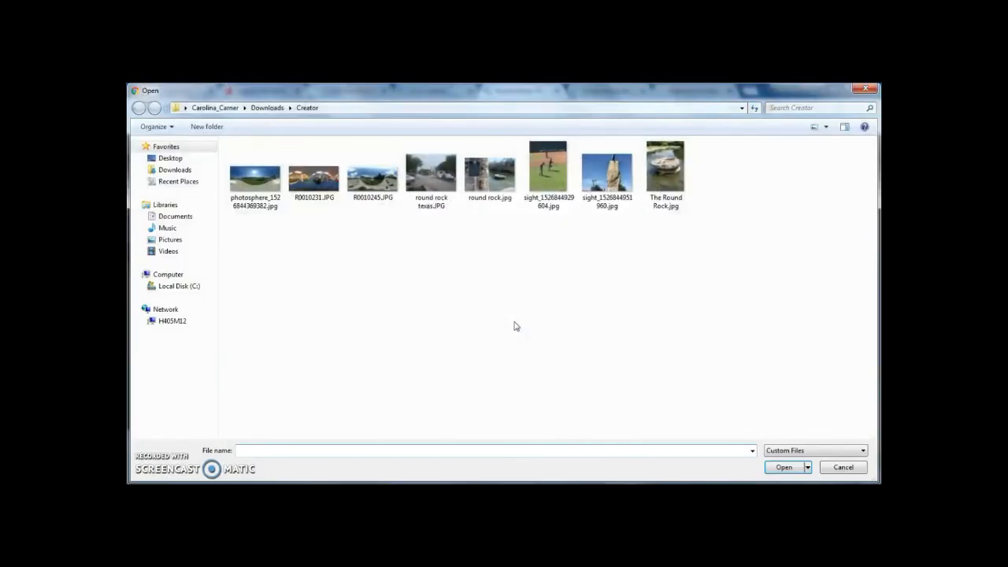
double_click(544, 165)
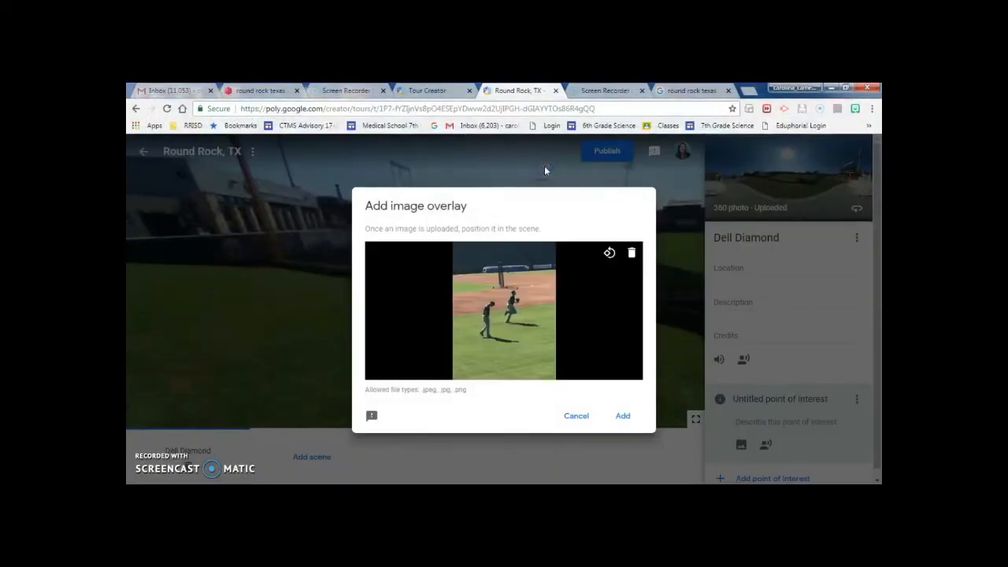
left_click(620, 417)
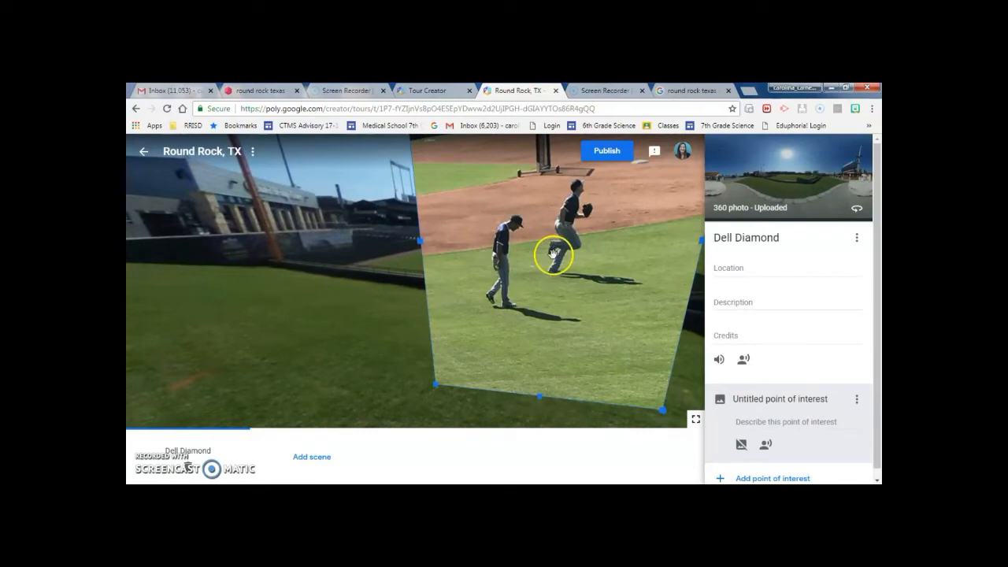
mouse_move(355, 219)
left_mouse_down()
mouse_move(387, 211)
mouse_move(446, 247)
mouse_move(349, 229)
left_mouse_up()
left_click(350, 229)
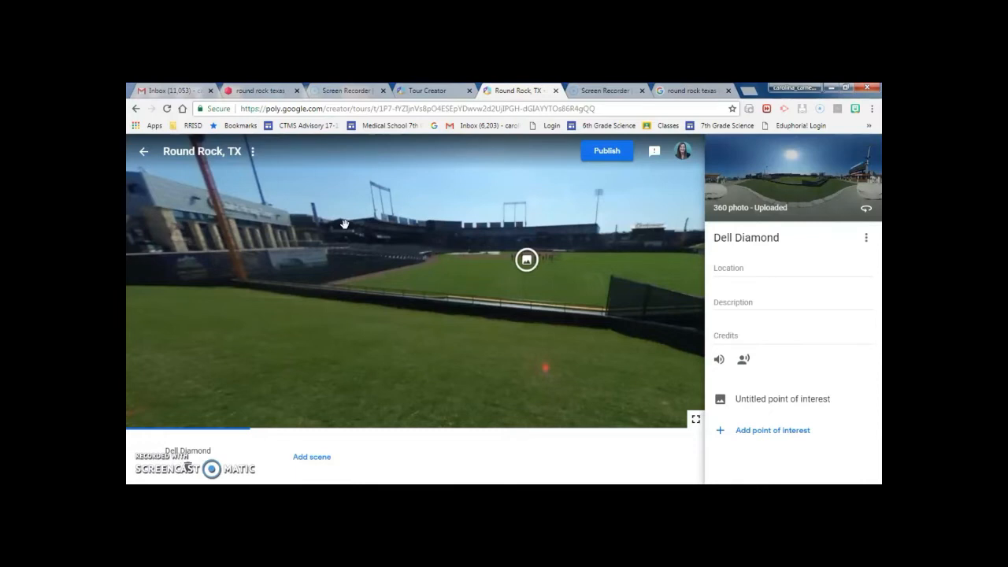
left_click(303, 457)
left_click(303, 457)
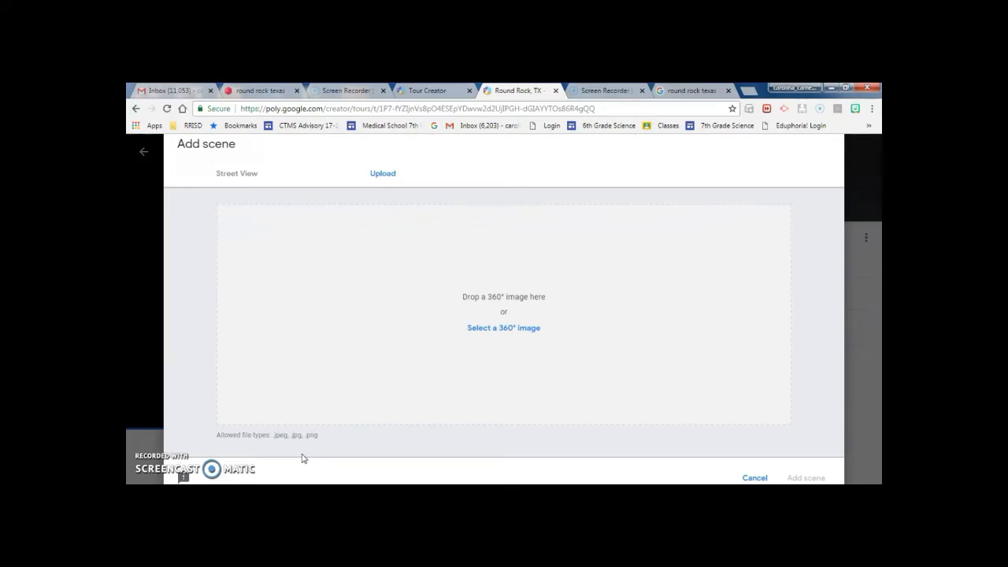
left_click(752, 477)
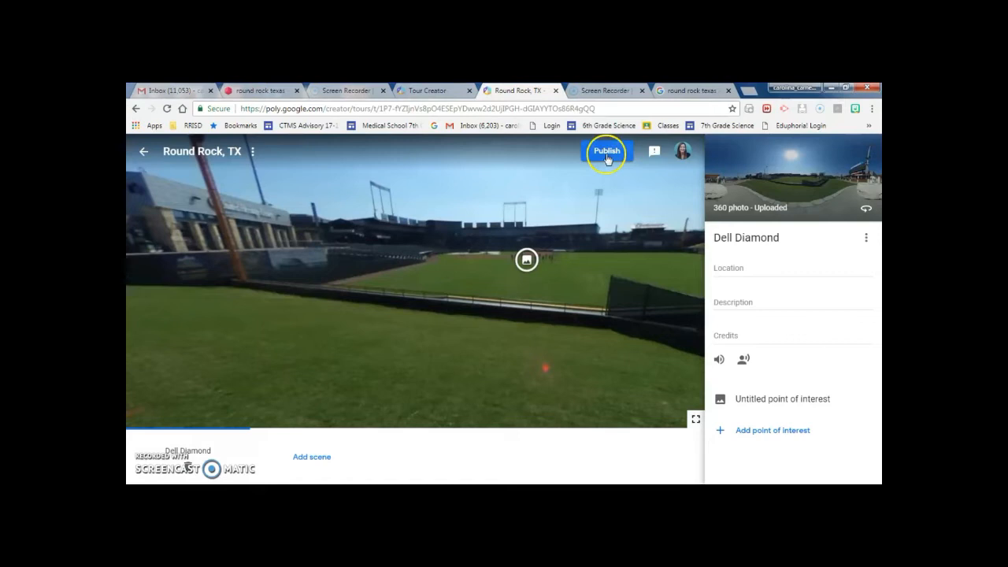
Publish the Round Rock, TX tour with Unlisted visibility and copy its share link.
left_click(606, 153)
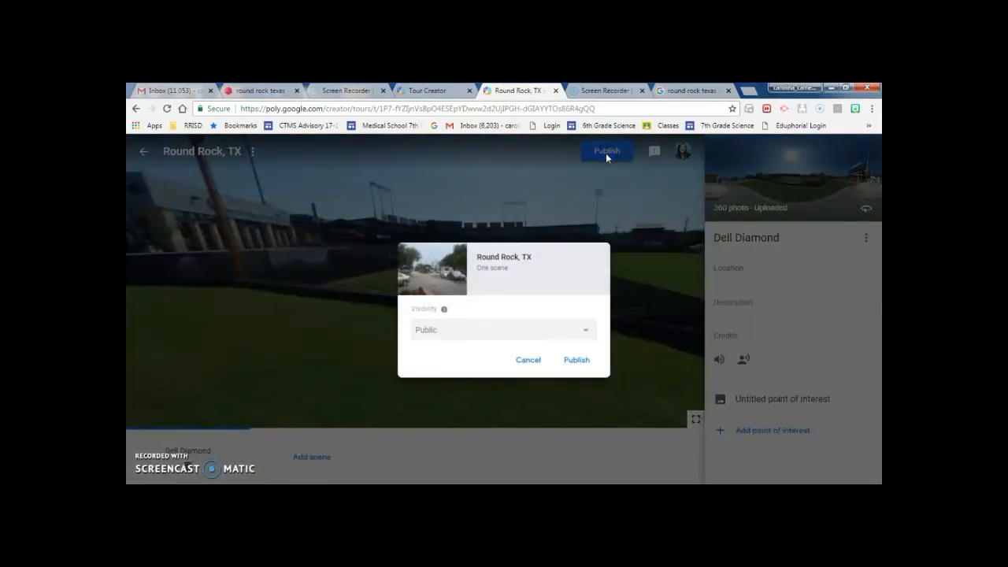
left_click(587, 335)
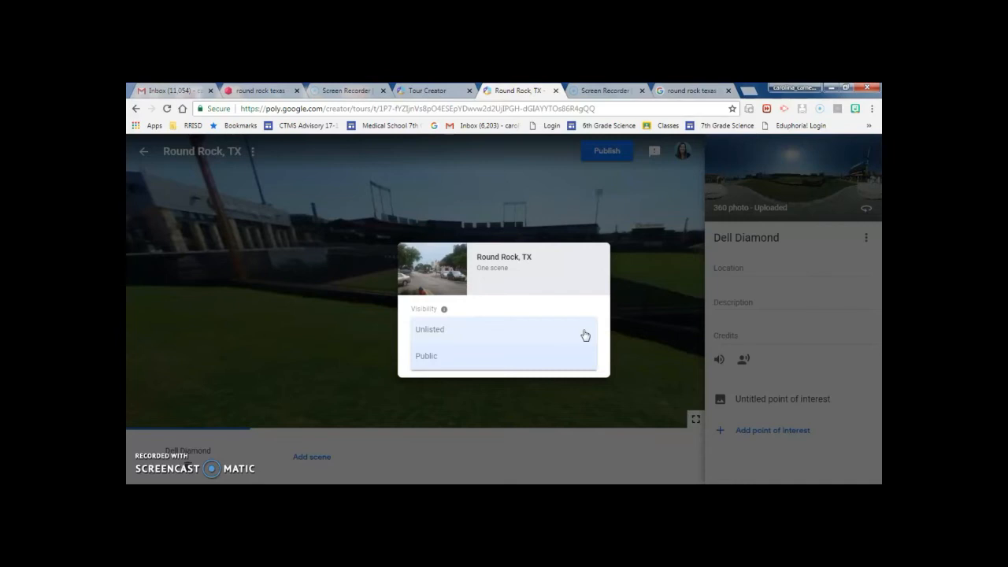
left_click(584, 332)
left_click(579, 361)
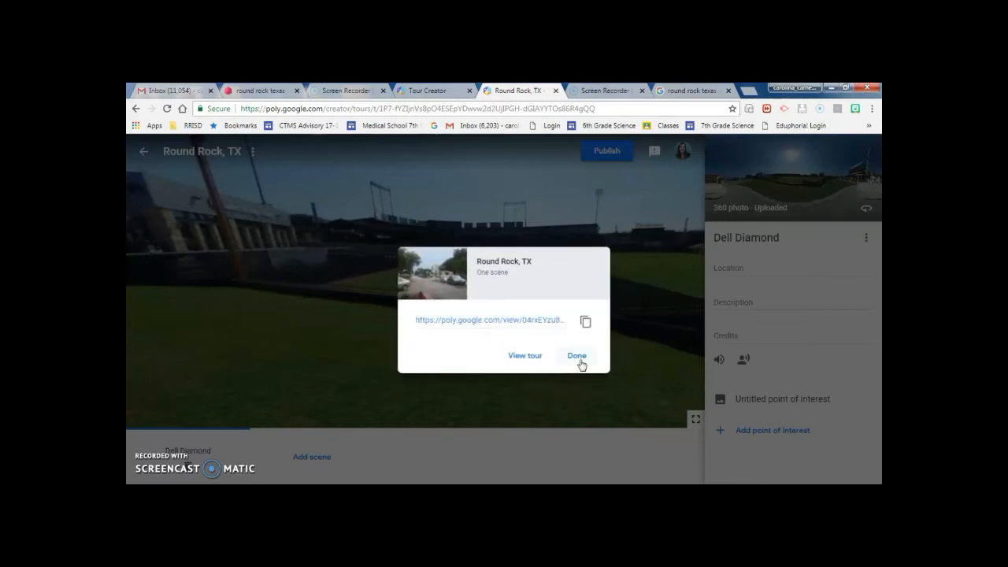
left_click(585, 323)
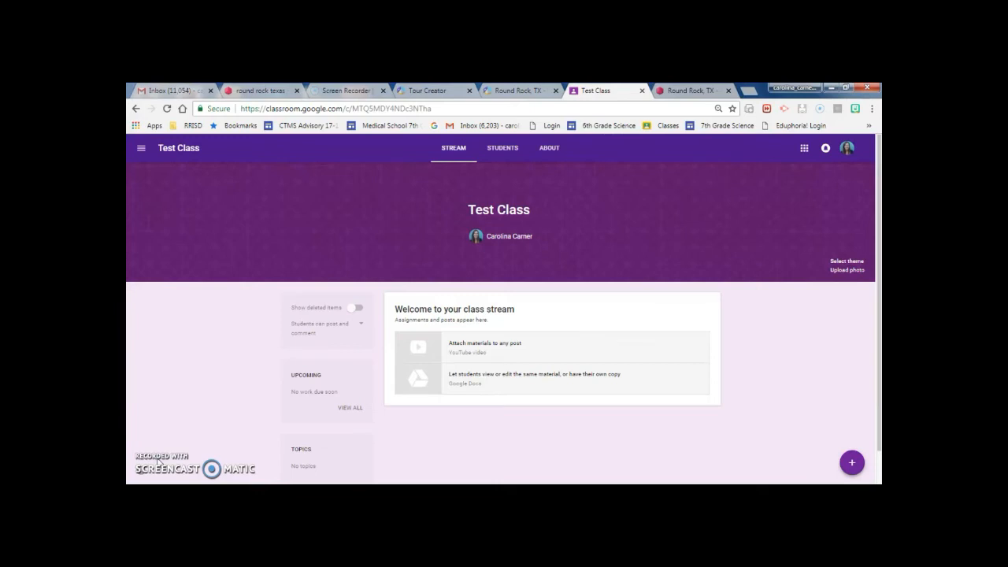
In Google Classroom, post an announcement to Test Class reading "Test Tour" with the copied tour link on the line below.
left_click(852, 462)
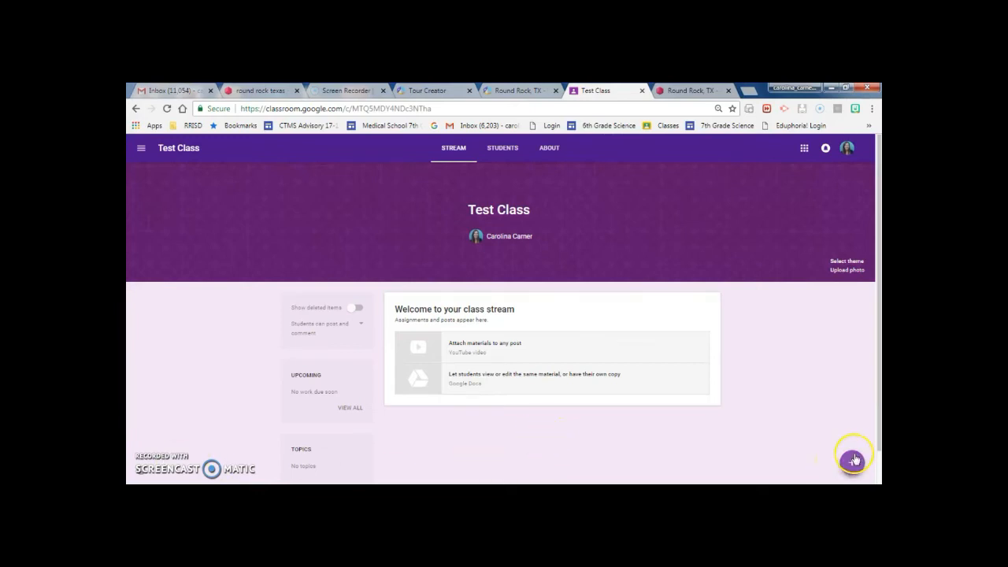
left_click(852, 430)
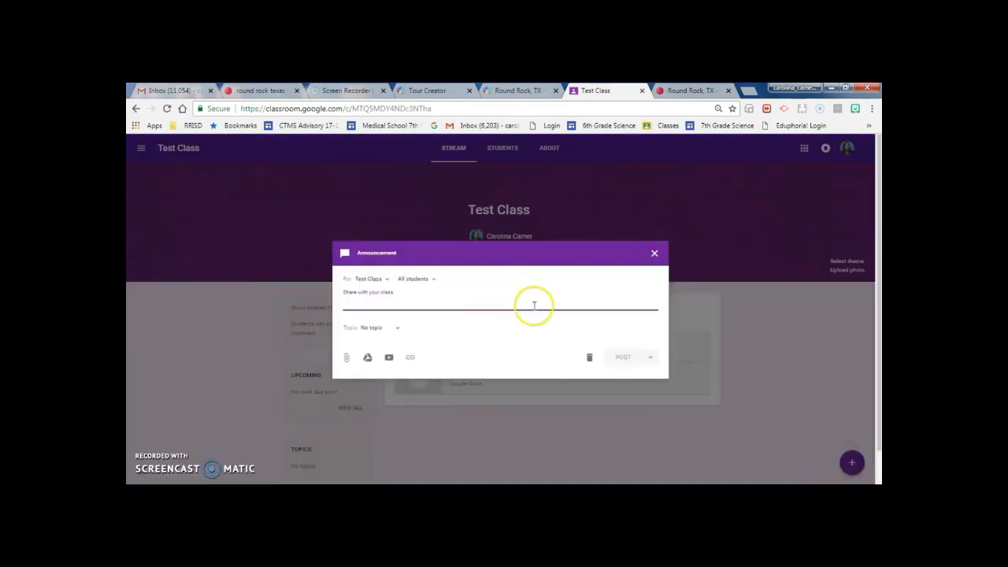
type("T")
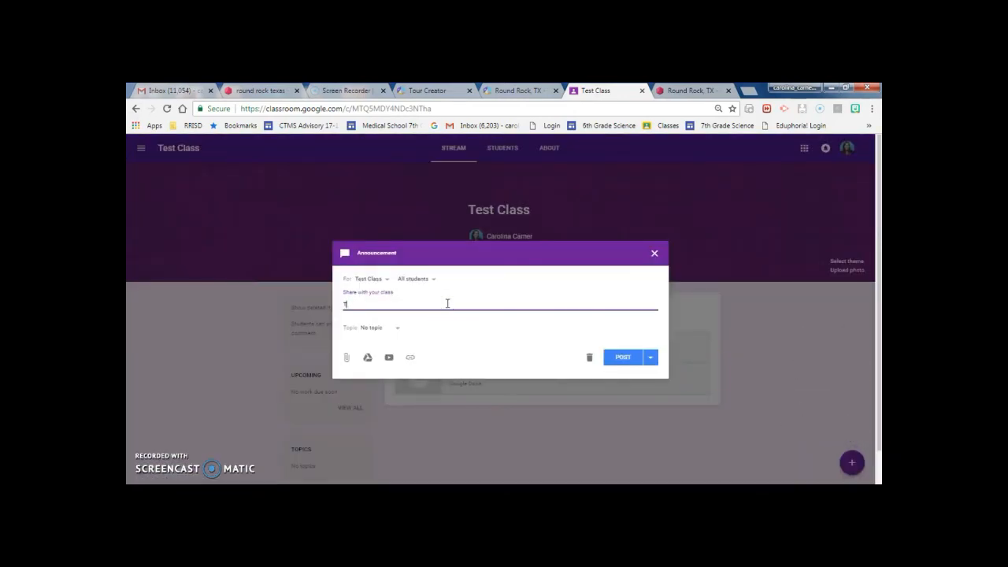
type("est Tour")
key("Return")
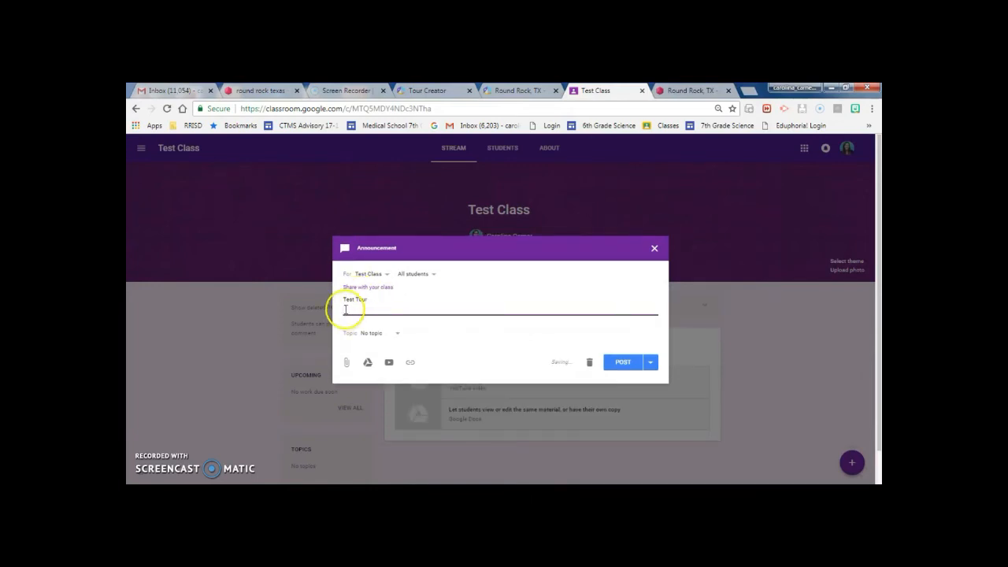
right_click(344, 310)
left_click(373, 377)
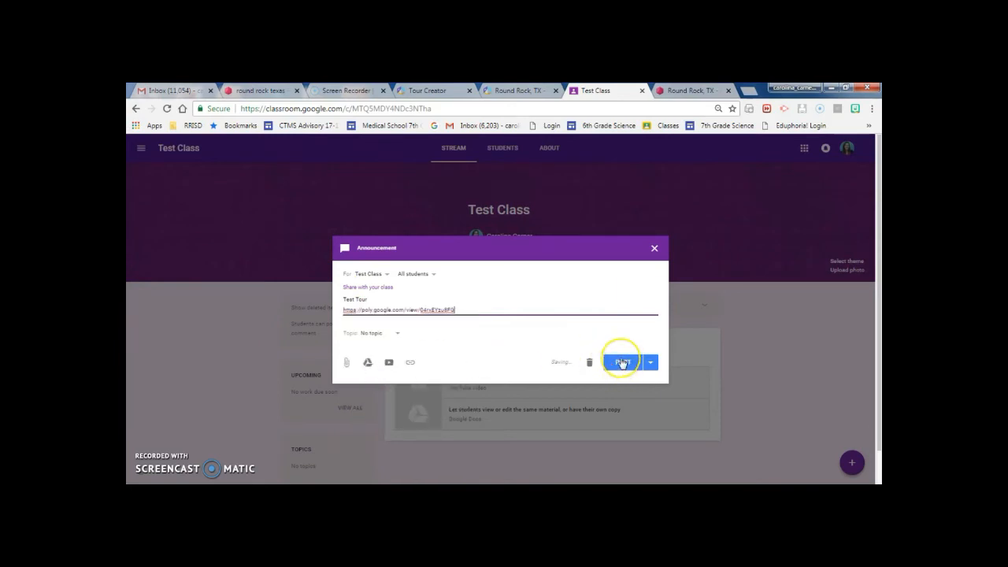
left_click(622, 362)
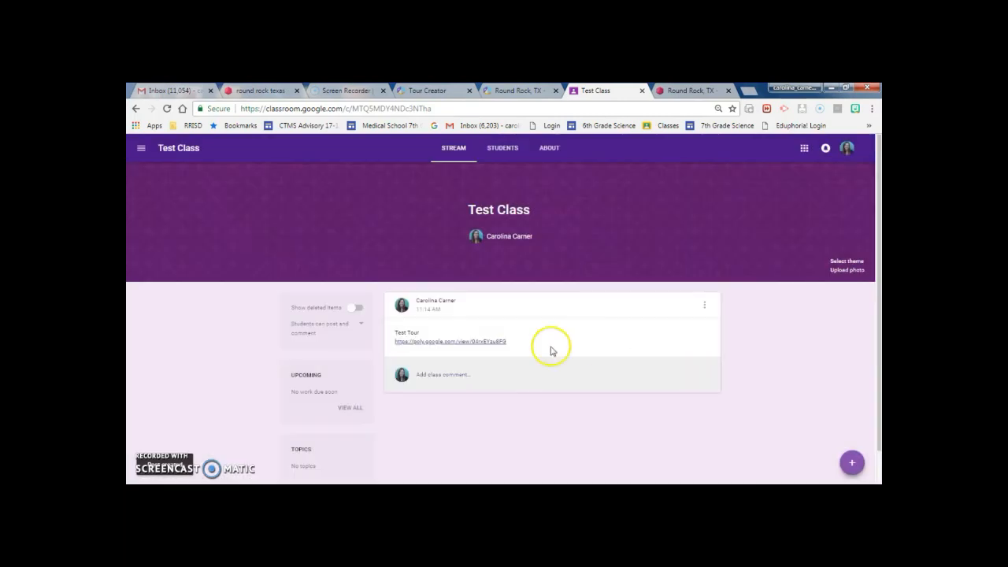
Open the tour from the posted link, look around the Dell Diamond scene and view the point of interest's image.
left_click(481, 341)
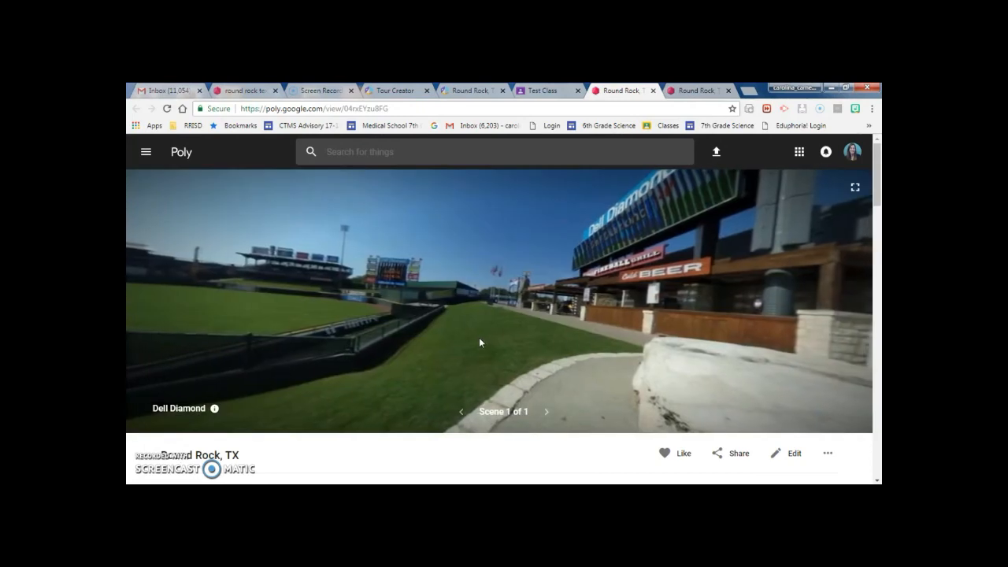
left_click_drag(479, 341, 623, 308)
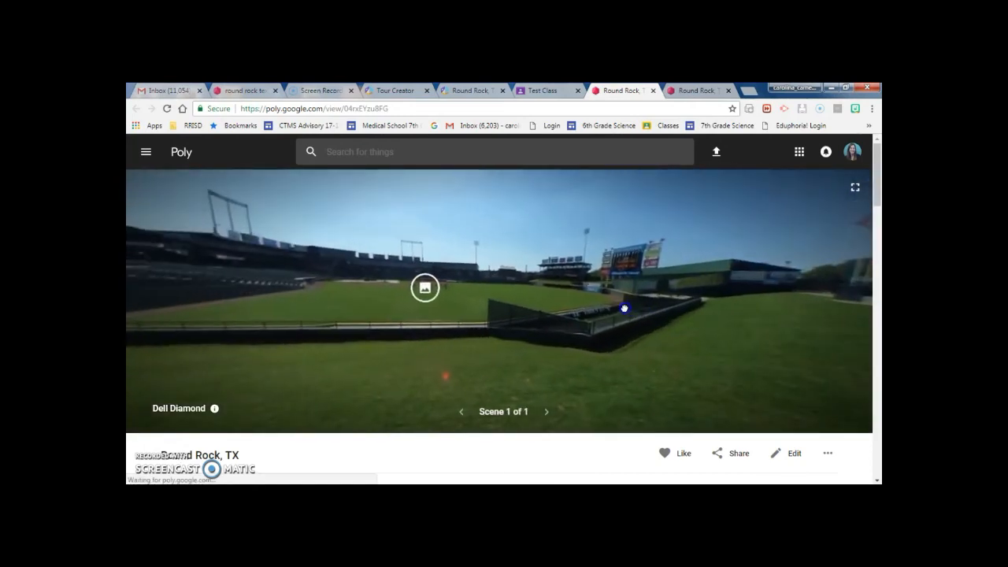
left_click(453, 295)
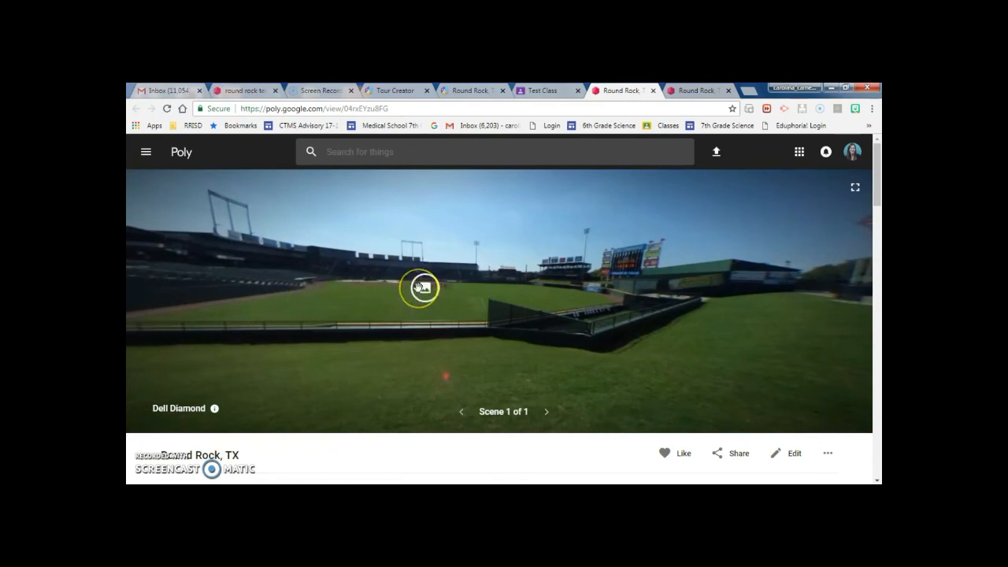
left_click(425, 287)
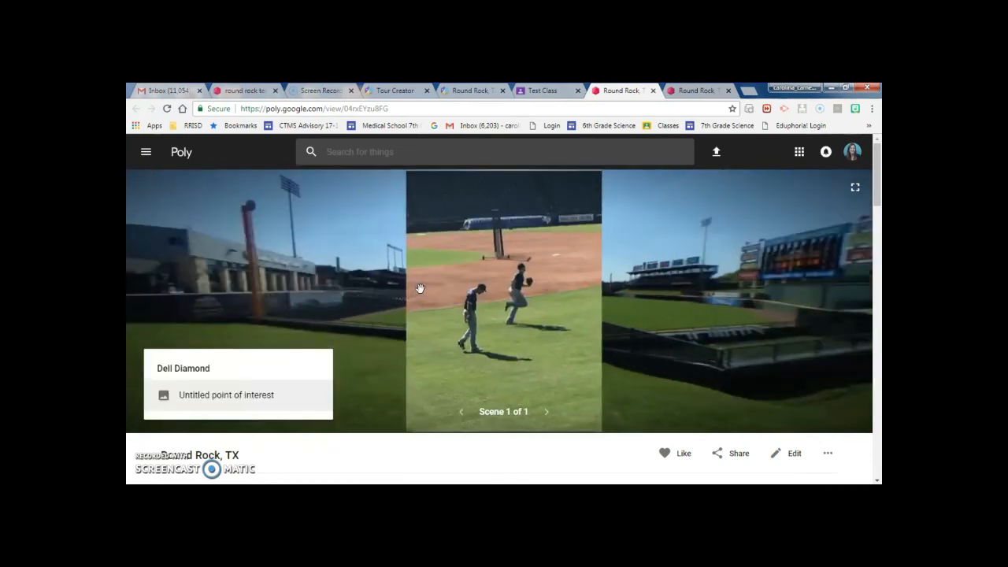
left_click_drag(304, 286, 361, 287)
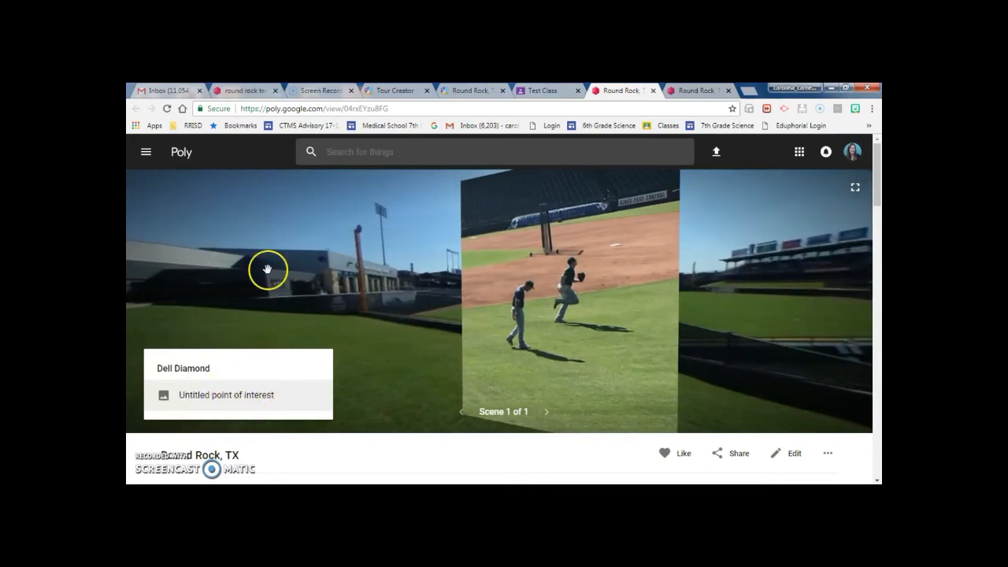
mouse_move(265, 270)
left_mouse_down()
mouse_move(414, 240)
mouse_move(300, 241)
mouse_move(248, 261)
left_mouse_up()
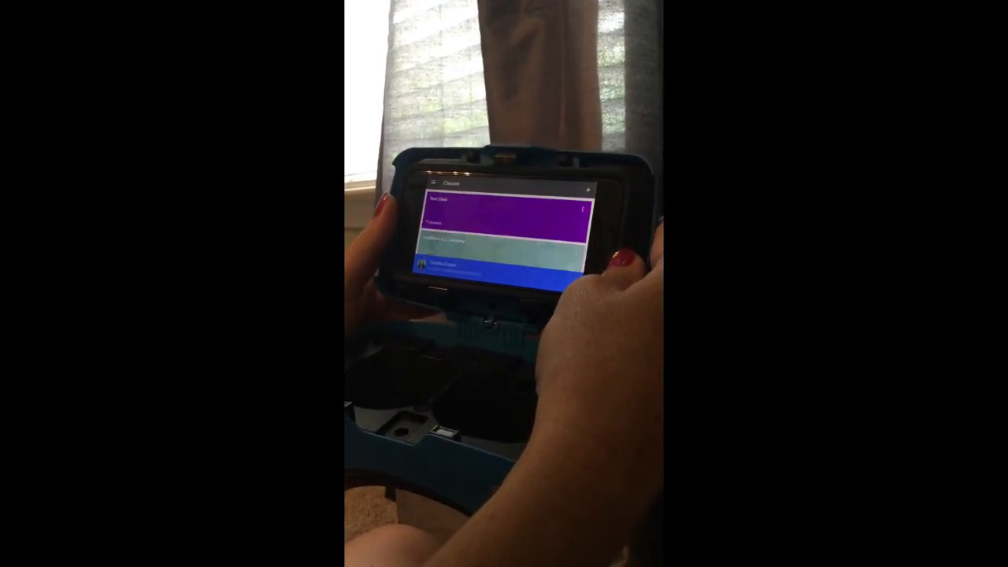
left_click(516, 216)
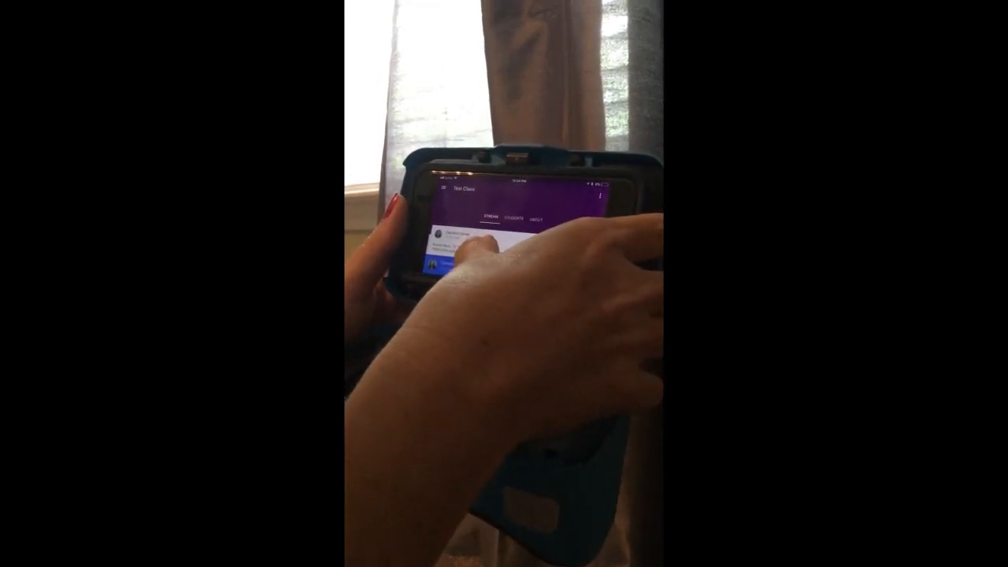
left_click(468, 236)
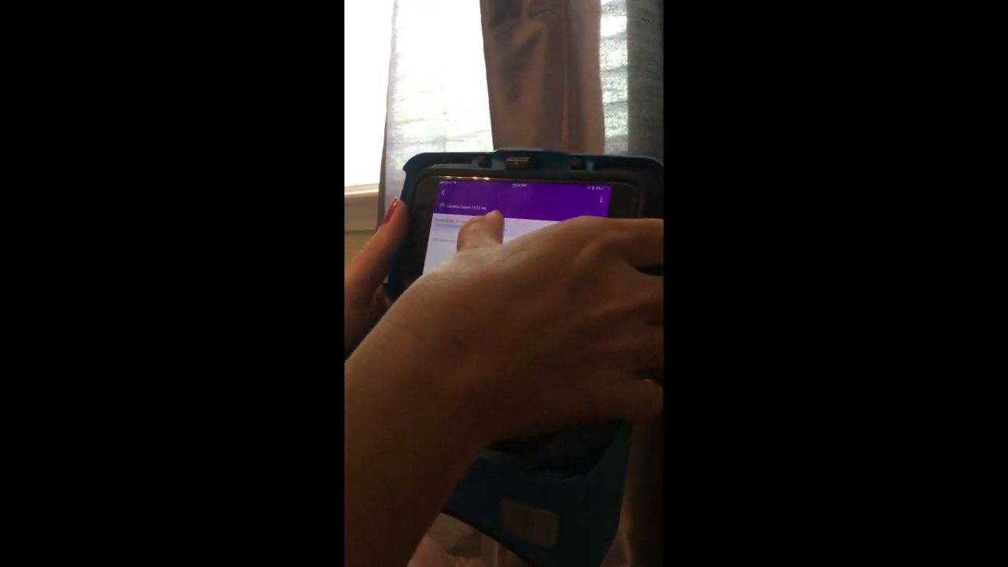
left_click(488, 225)
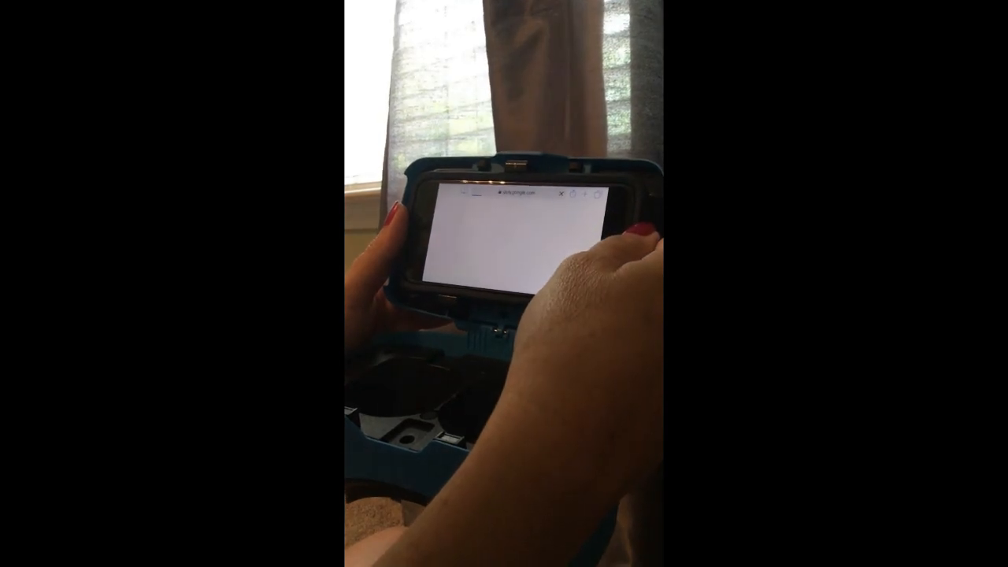